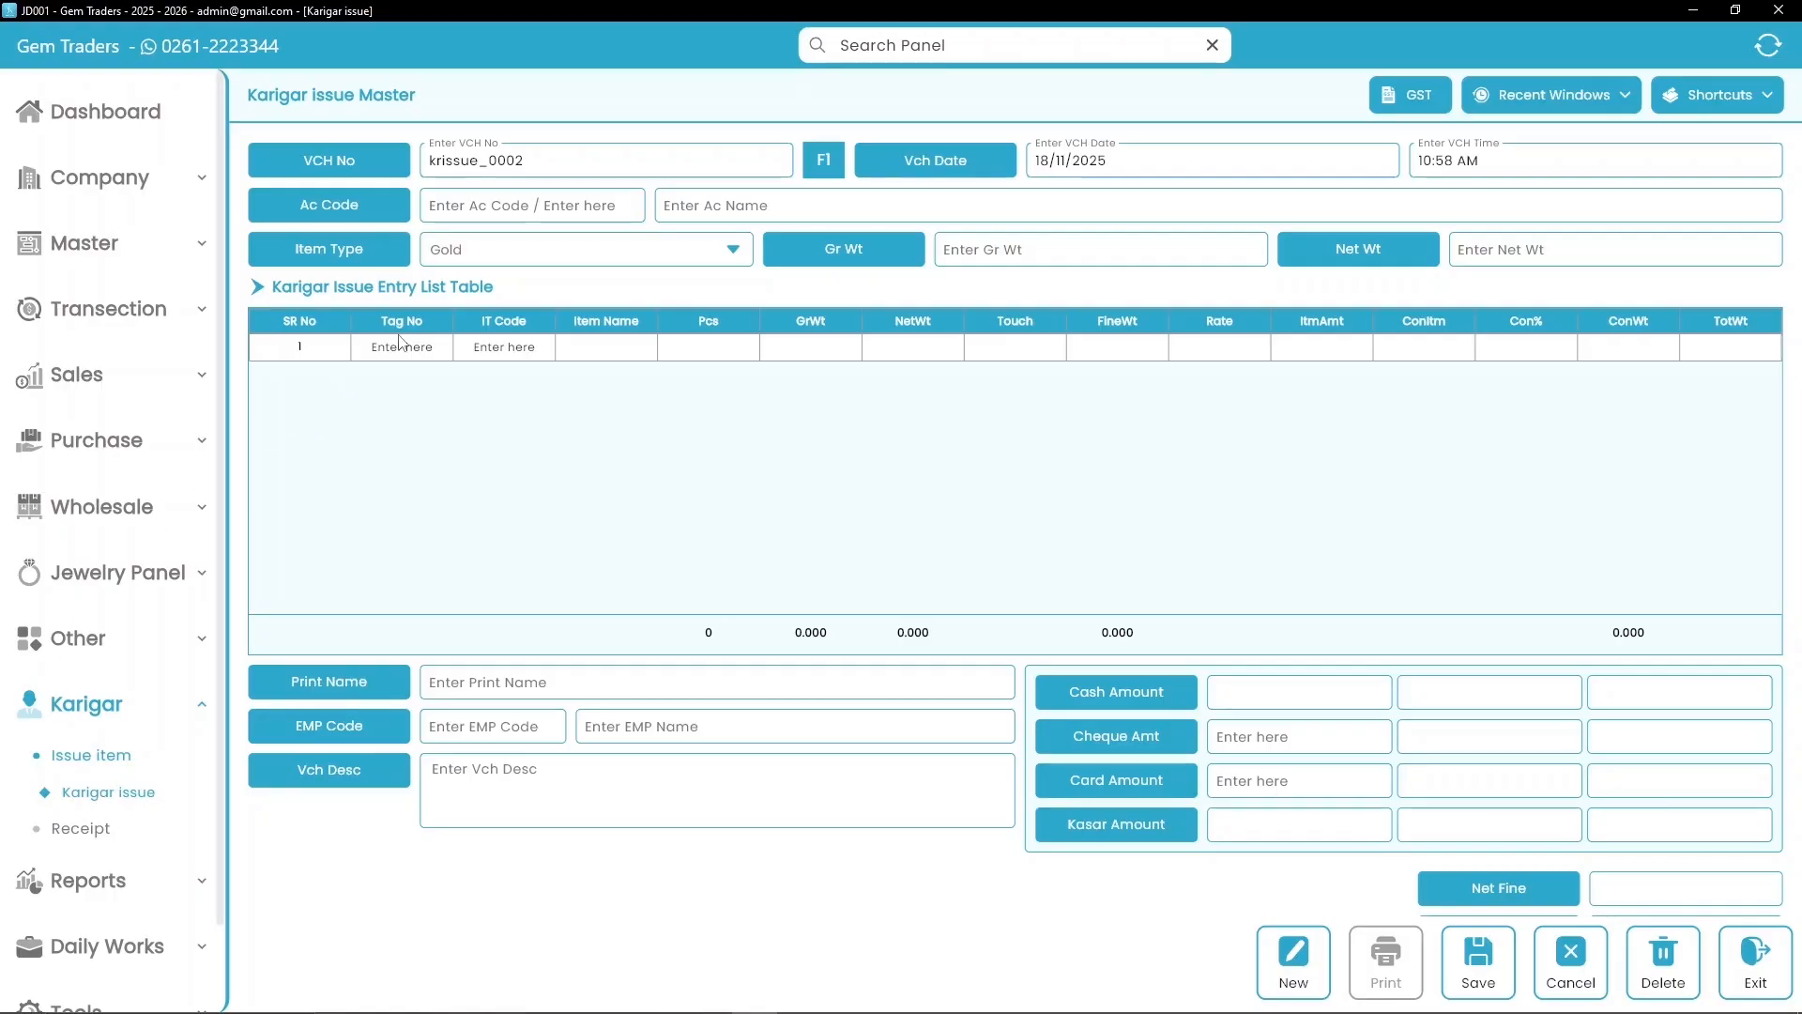
Step: Enter the karigar's account code and account name on the new issue voucher
click(495, 207)
text(00120)
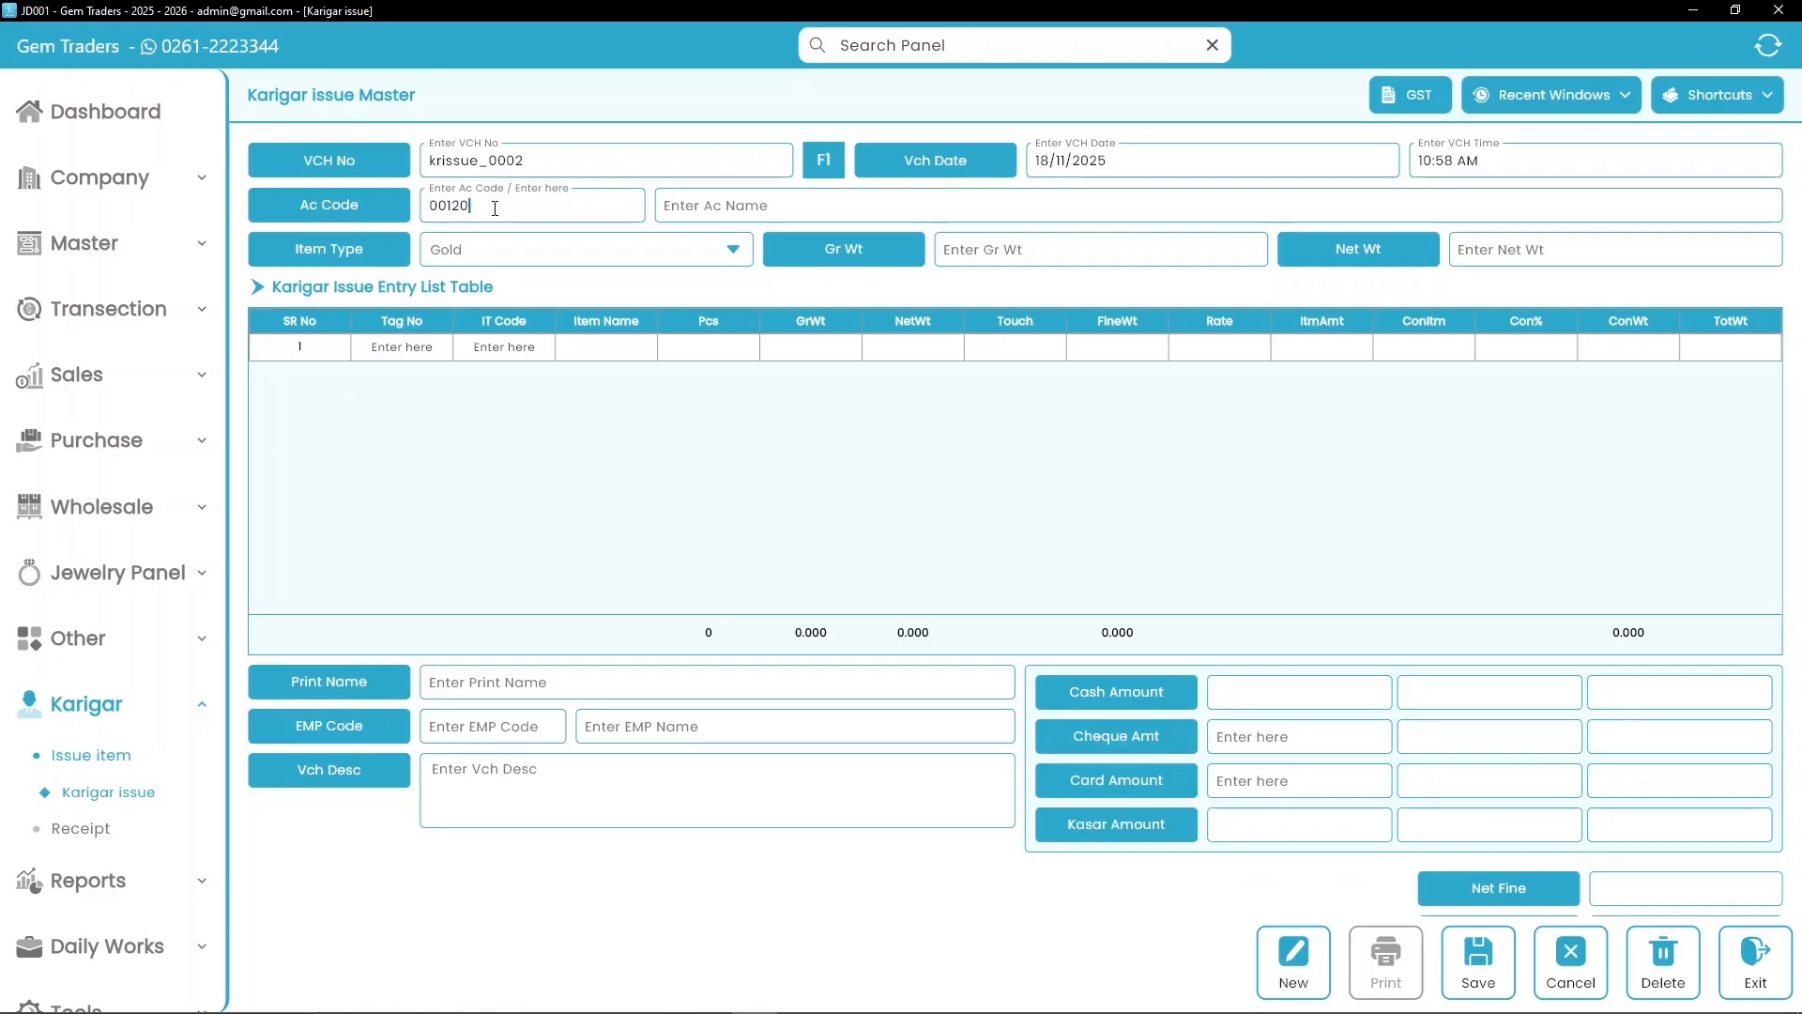
key(Return)
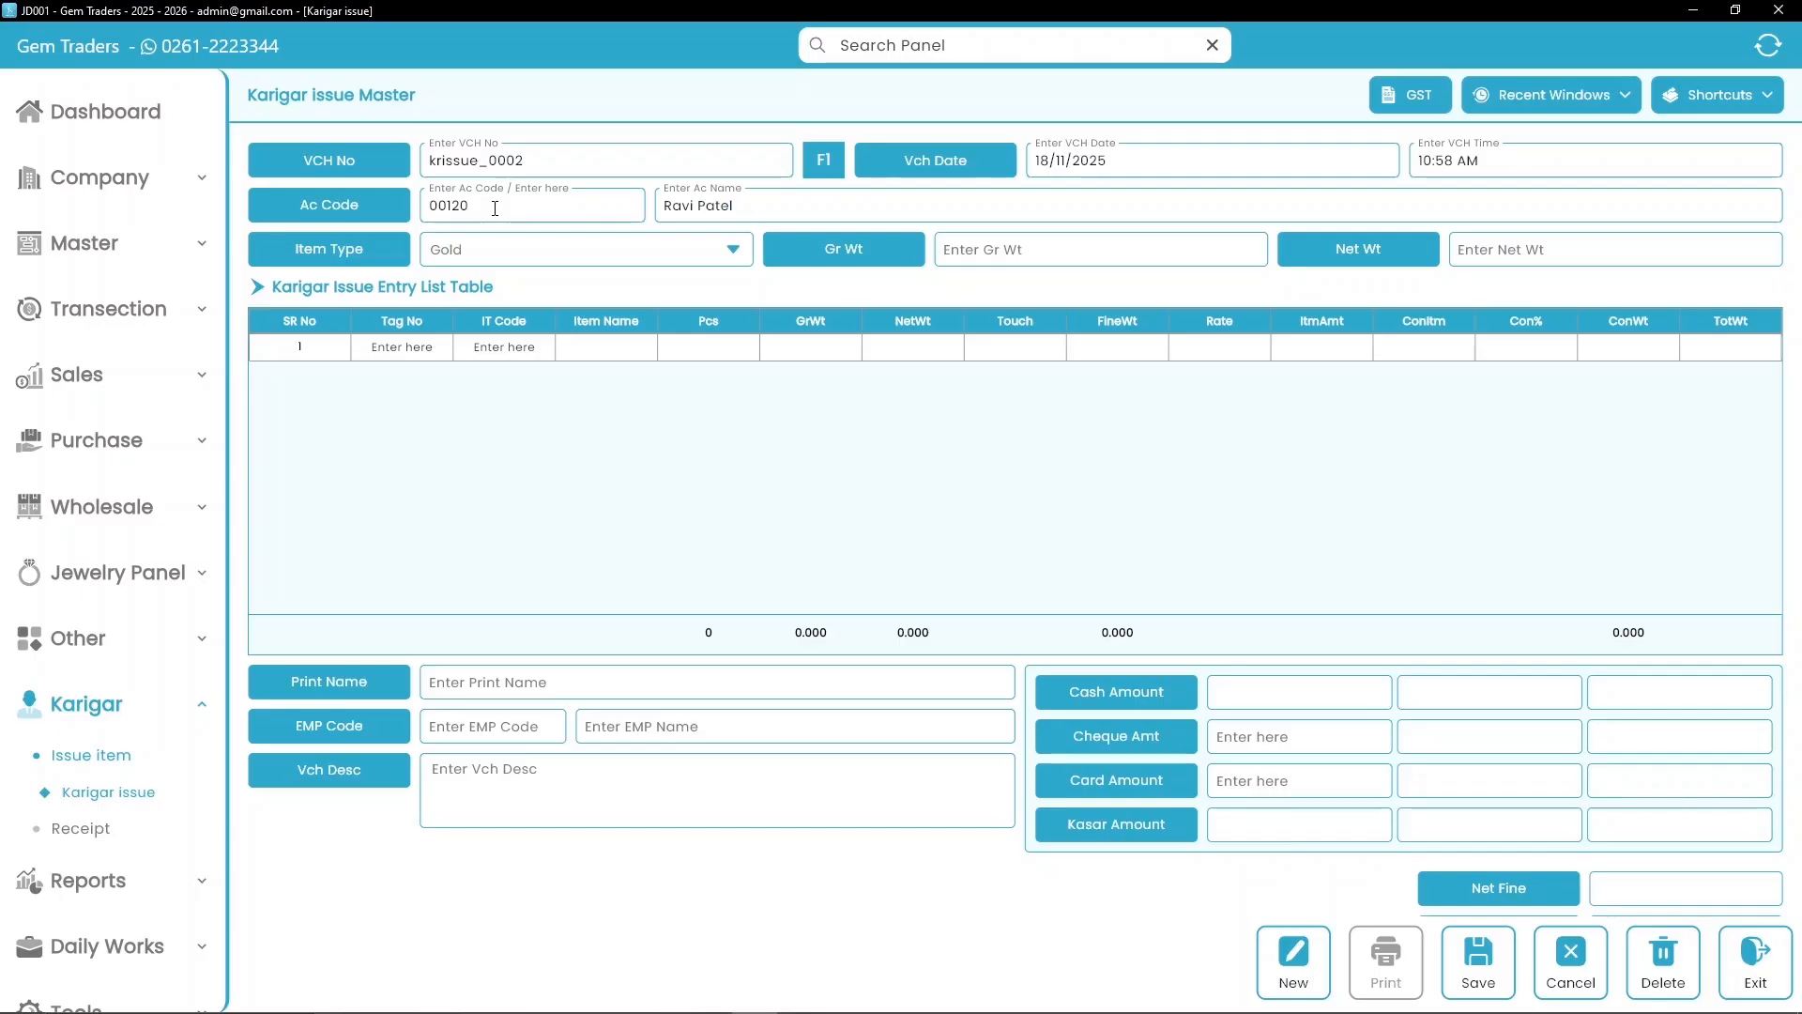
key(Return)
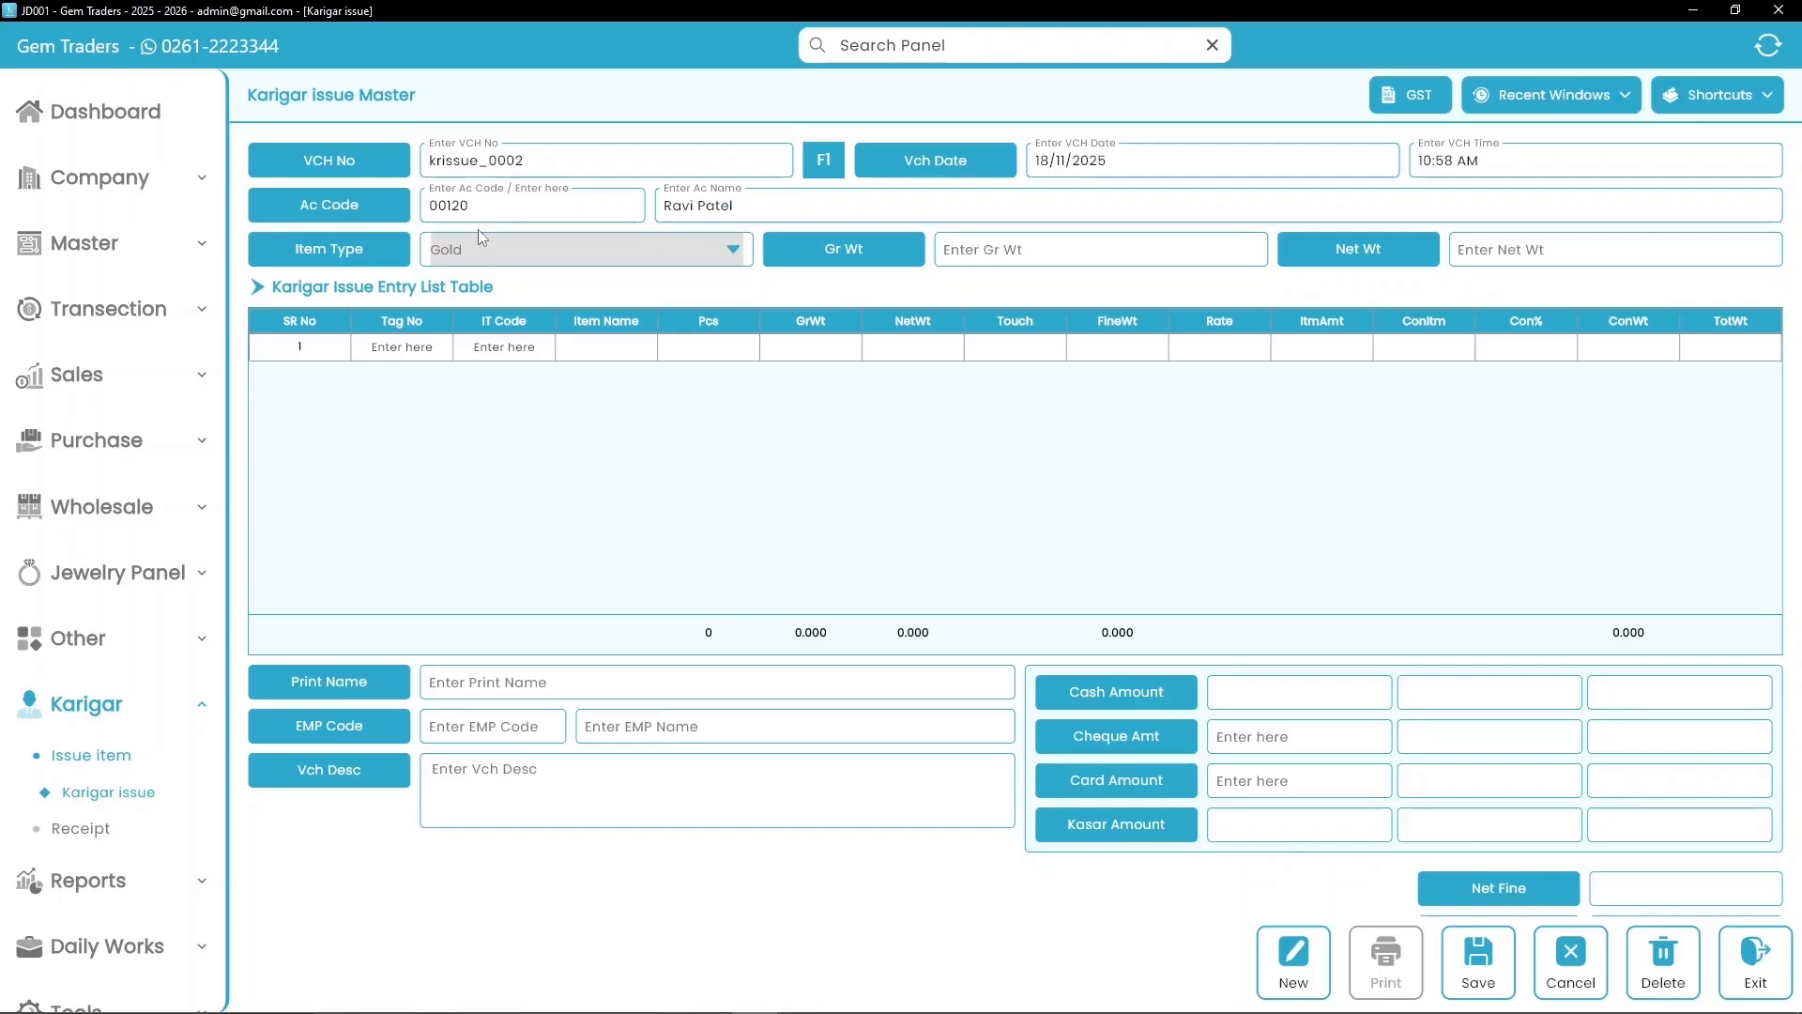
Step: Add tag BLG0007 as the first item row with 2 pieces
click(396, 348)
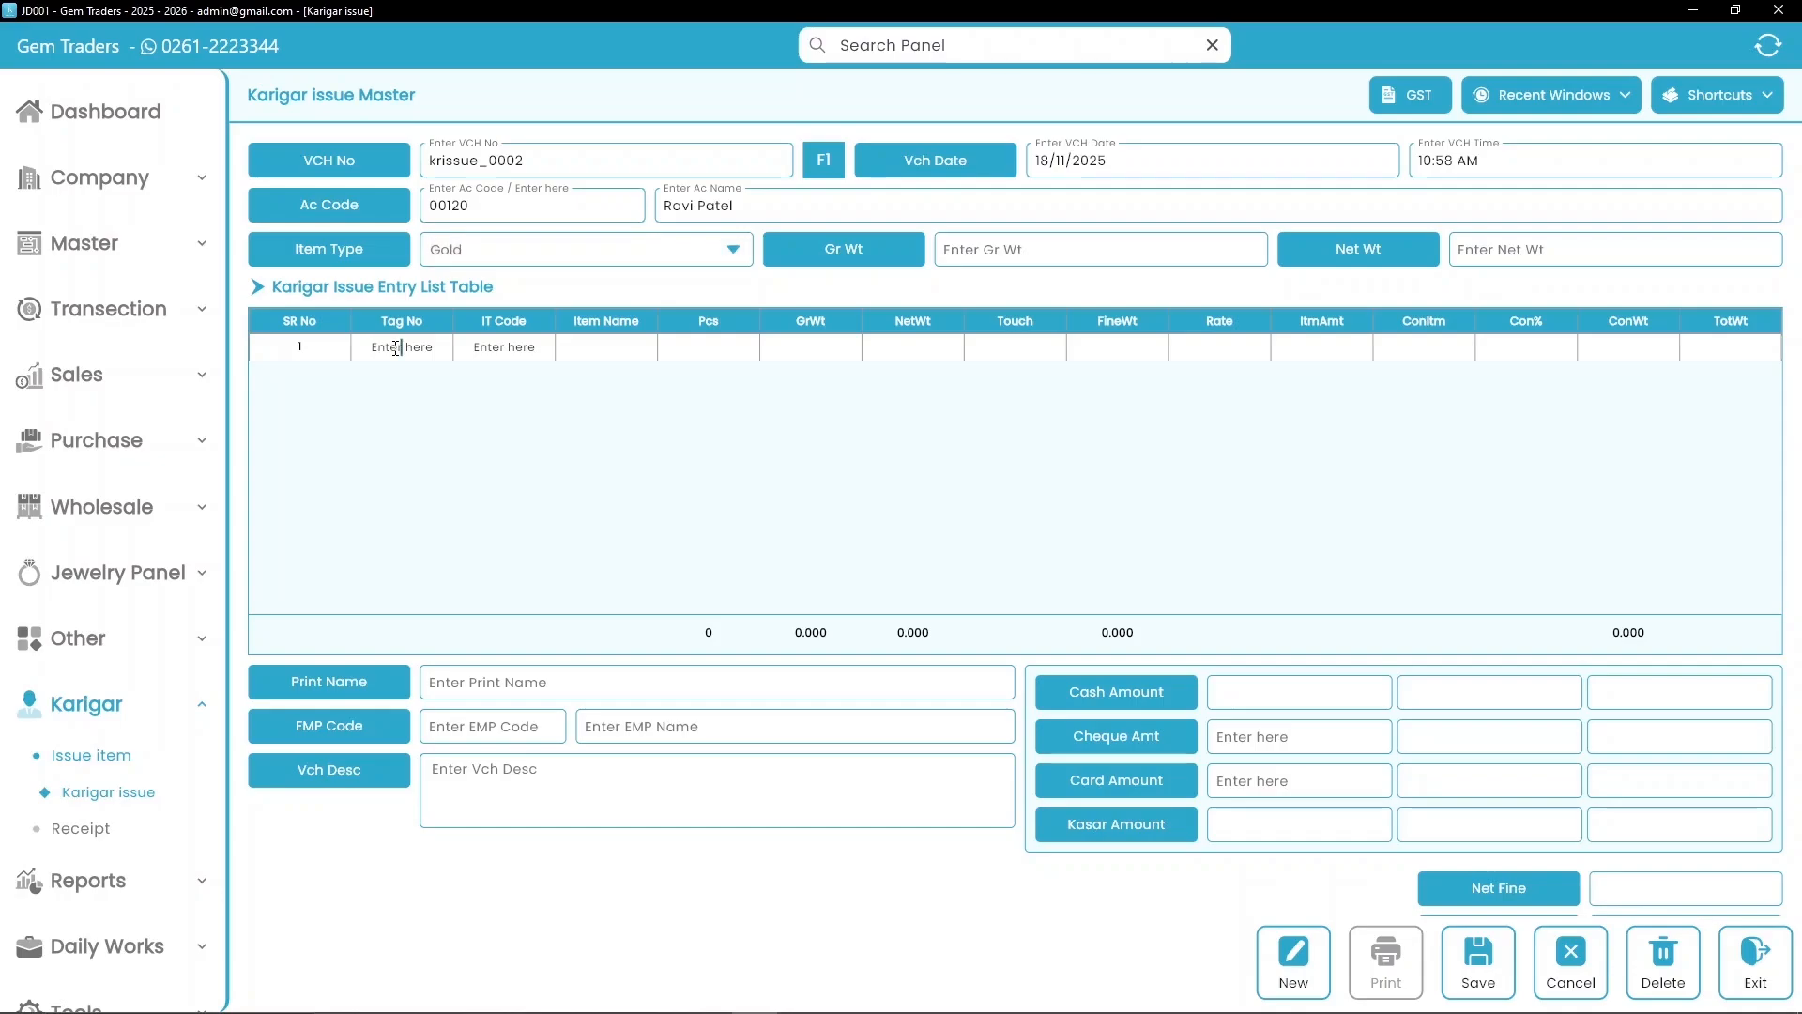
key(Return)
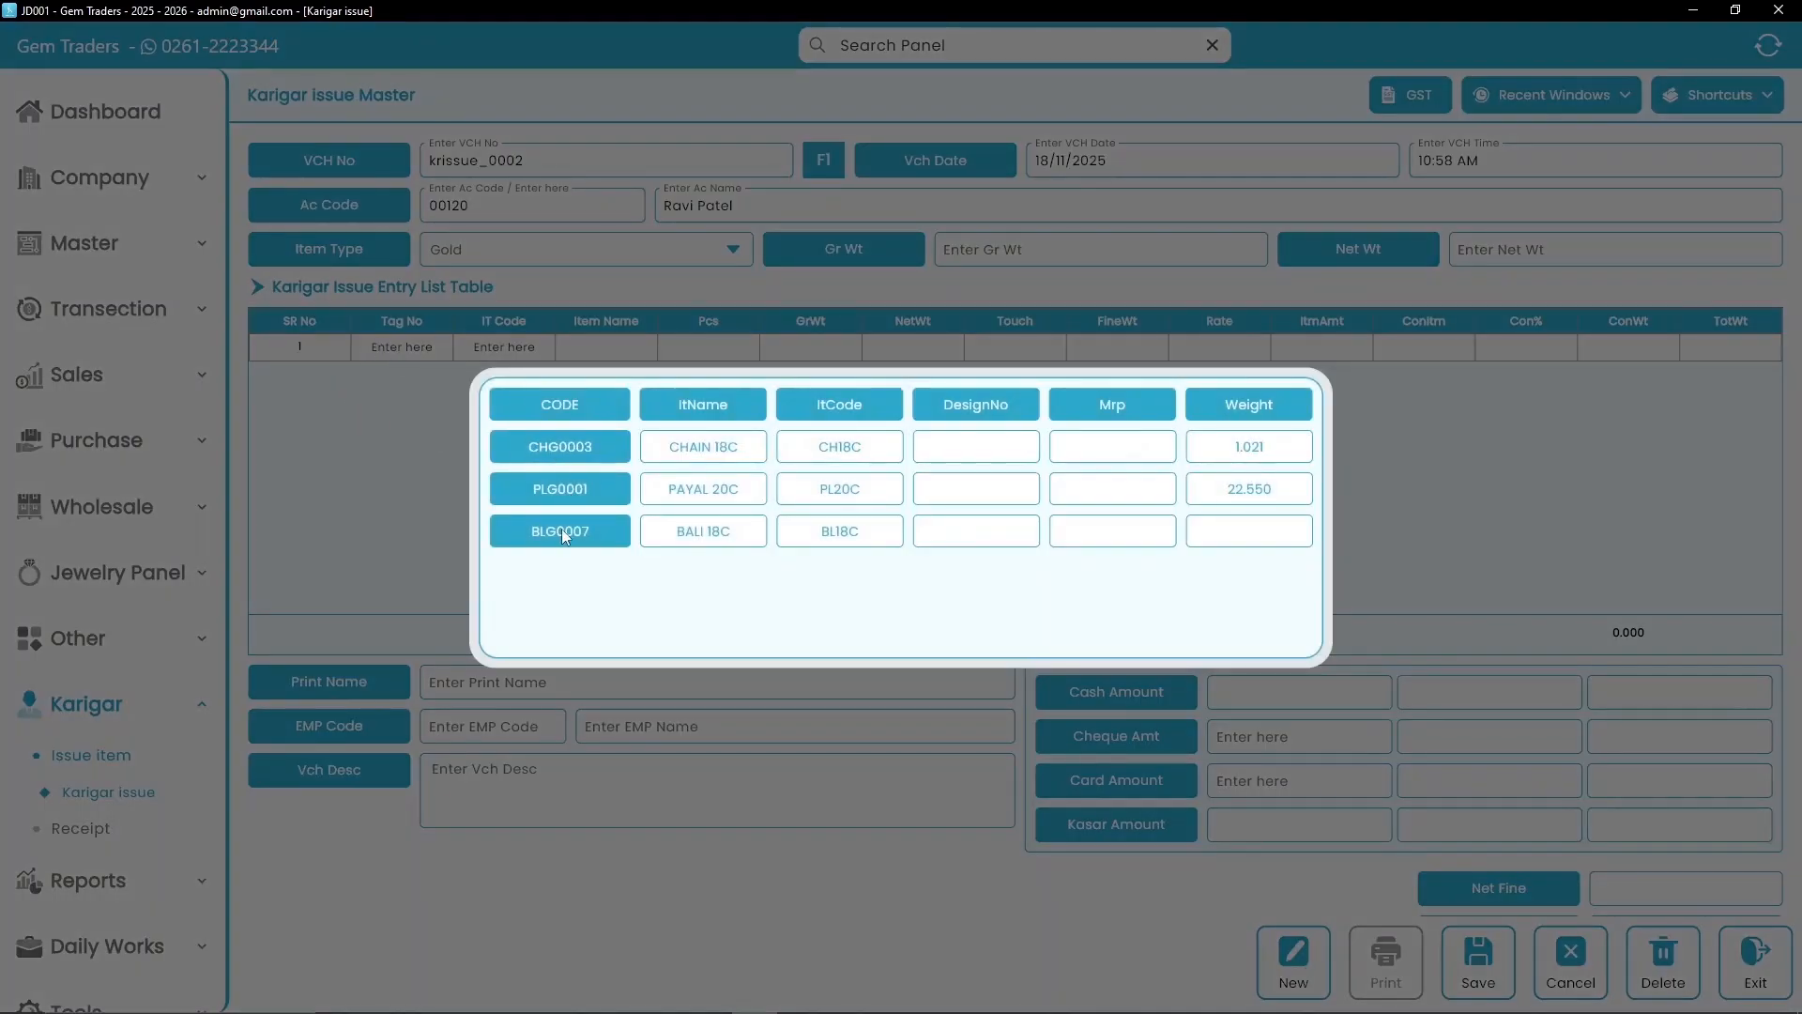
click(602, 542)
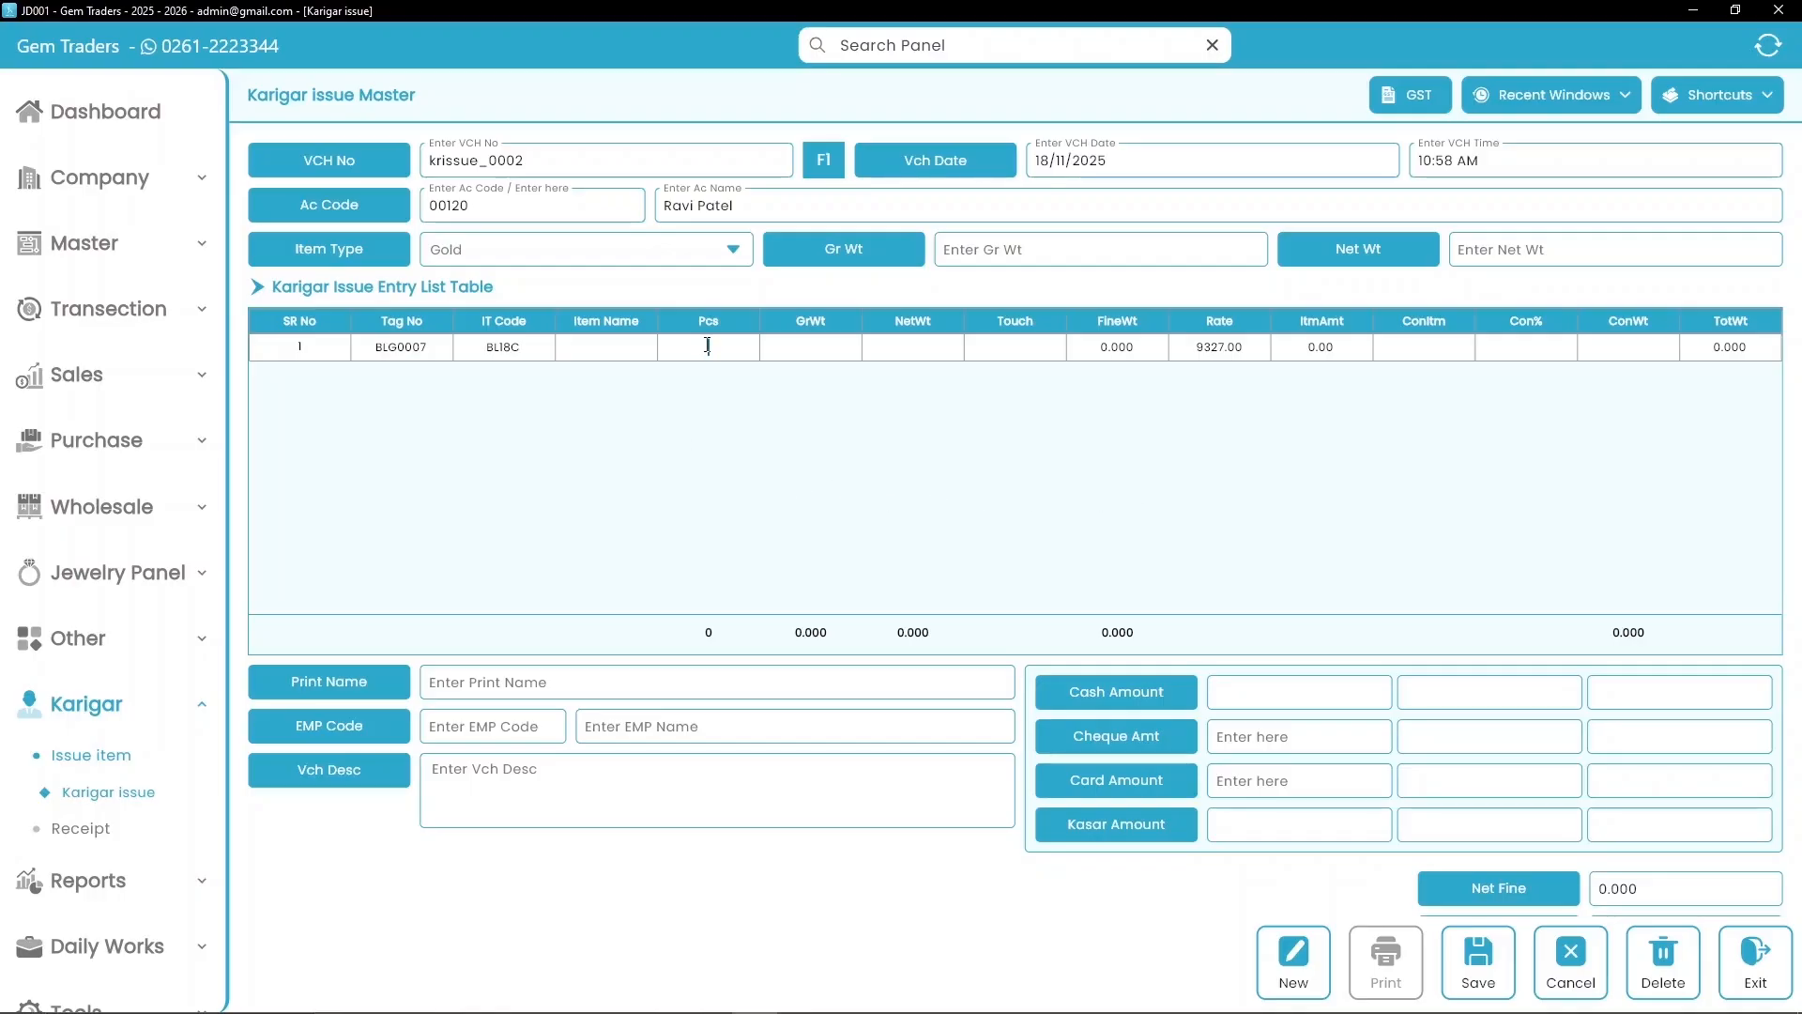
text(2)
key(Return)
Step: Give the BLG0007 row gross weight 4.36, touch 92 and rate 12600
text(4.36)
key(Return)
key(Return)
text(92)
key(Return)
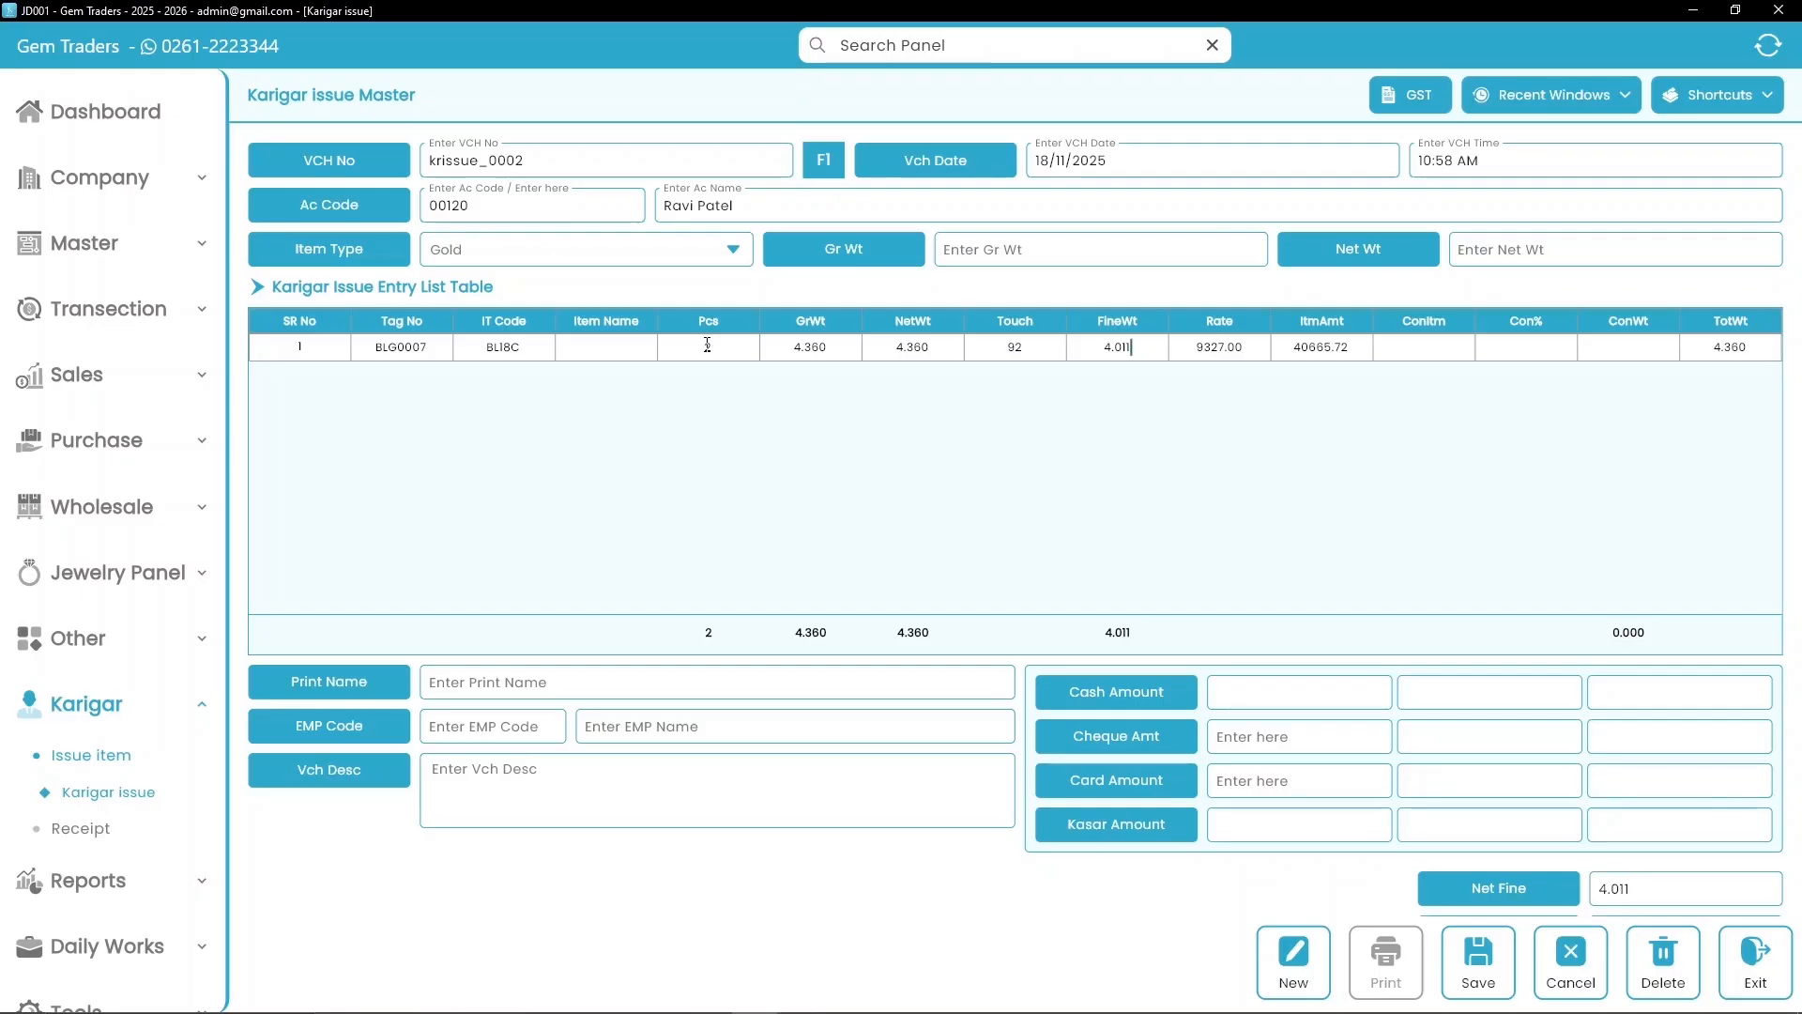
key(Return)
text(12600)
key(Return)
key(Return)
key(Return)
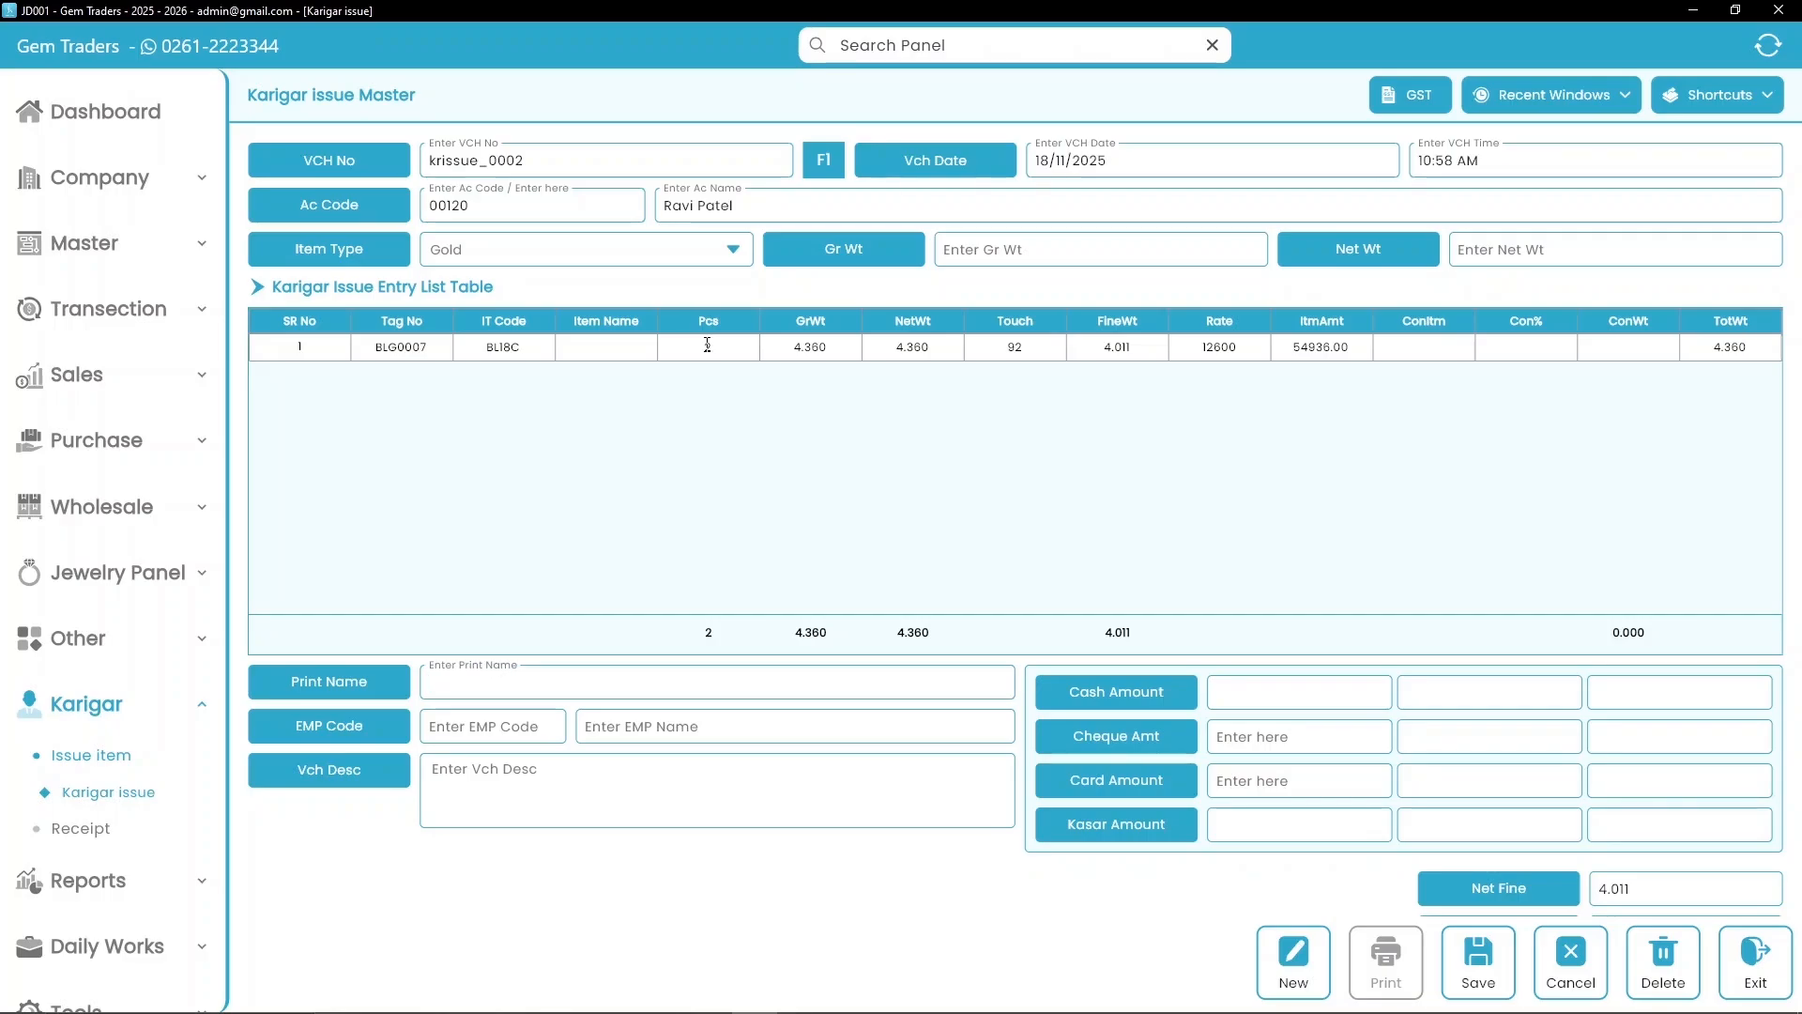
key(Return)
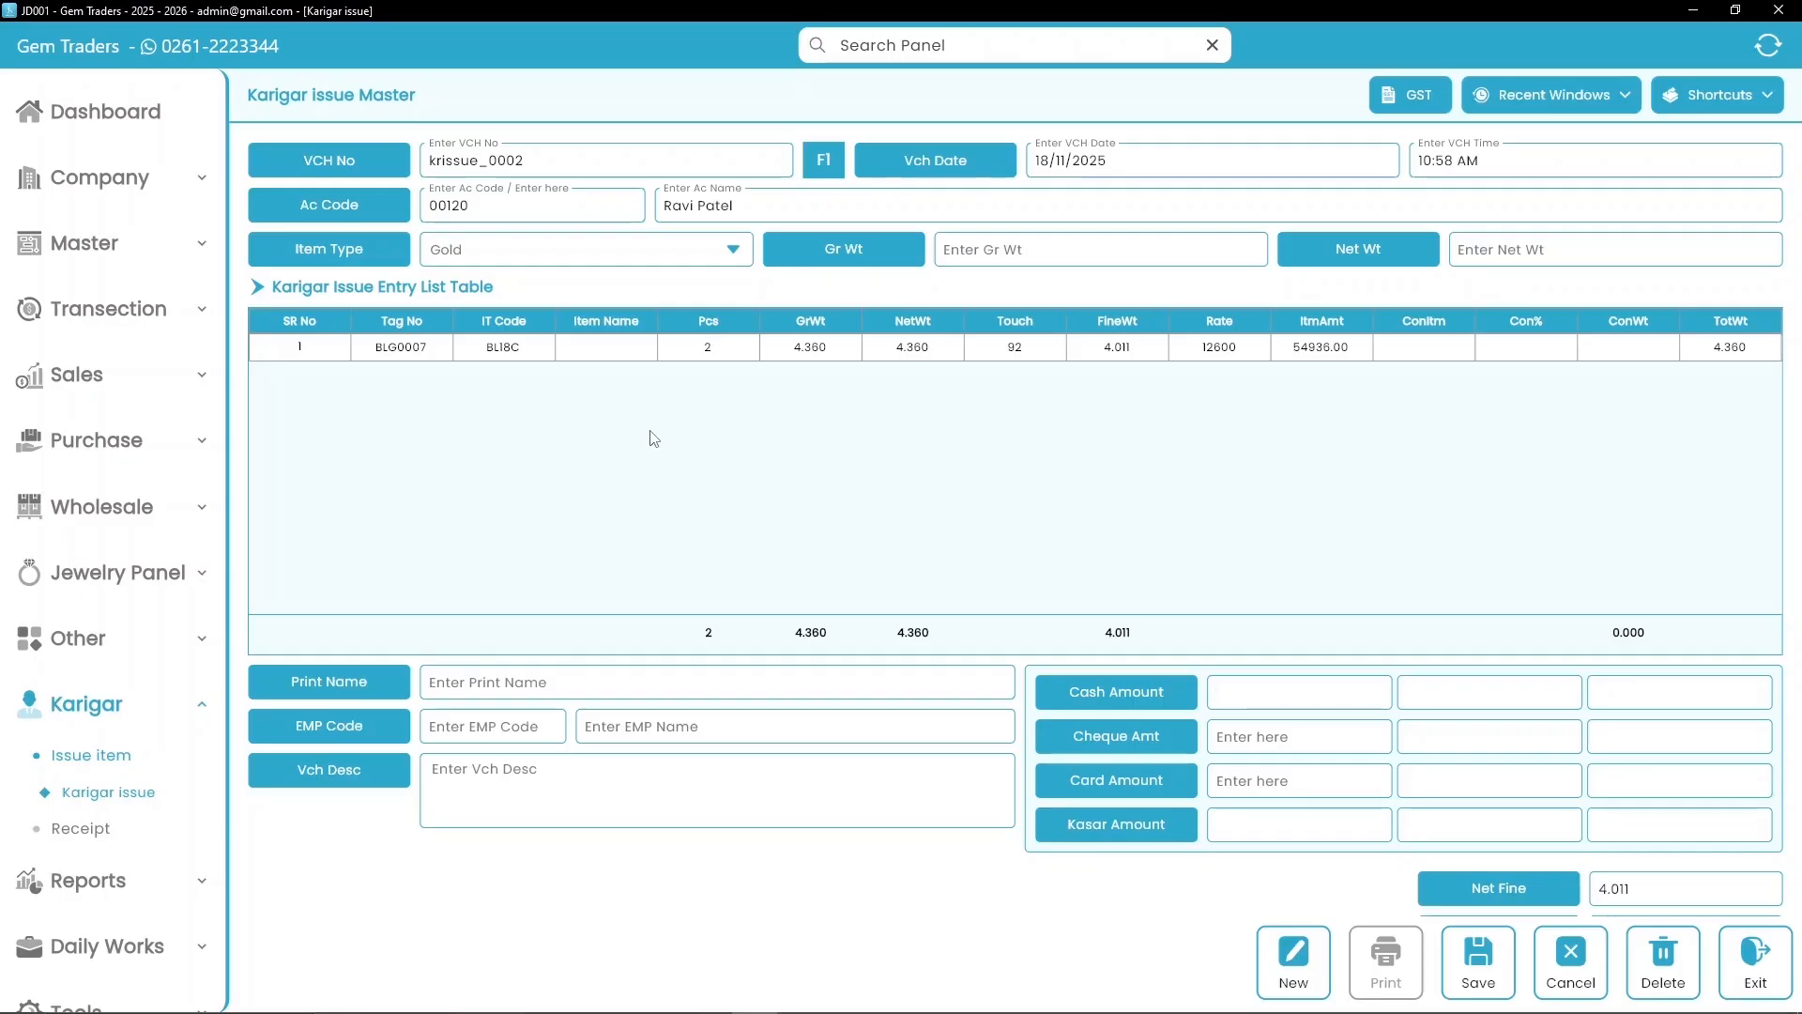
Step: Set employee code 001 named 'Self' and save the Karigar issue voucher
click(517, 735)
text(001)
key(Return)
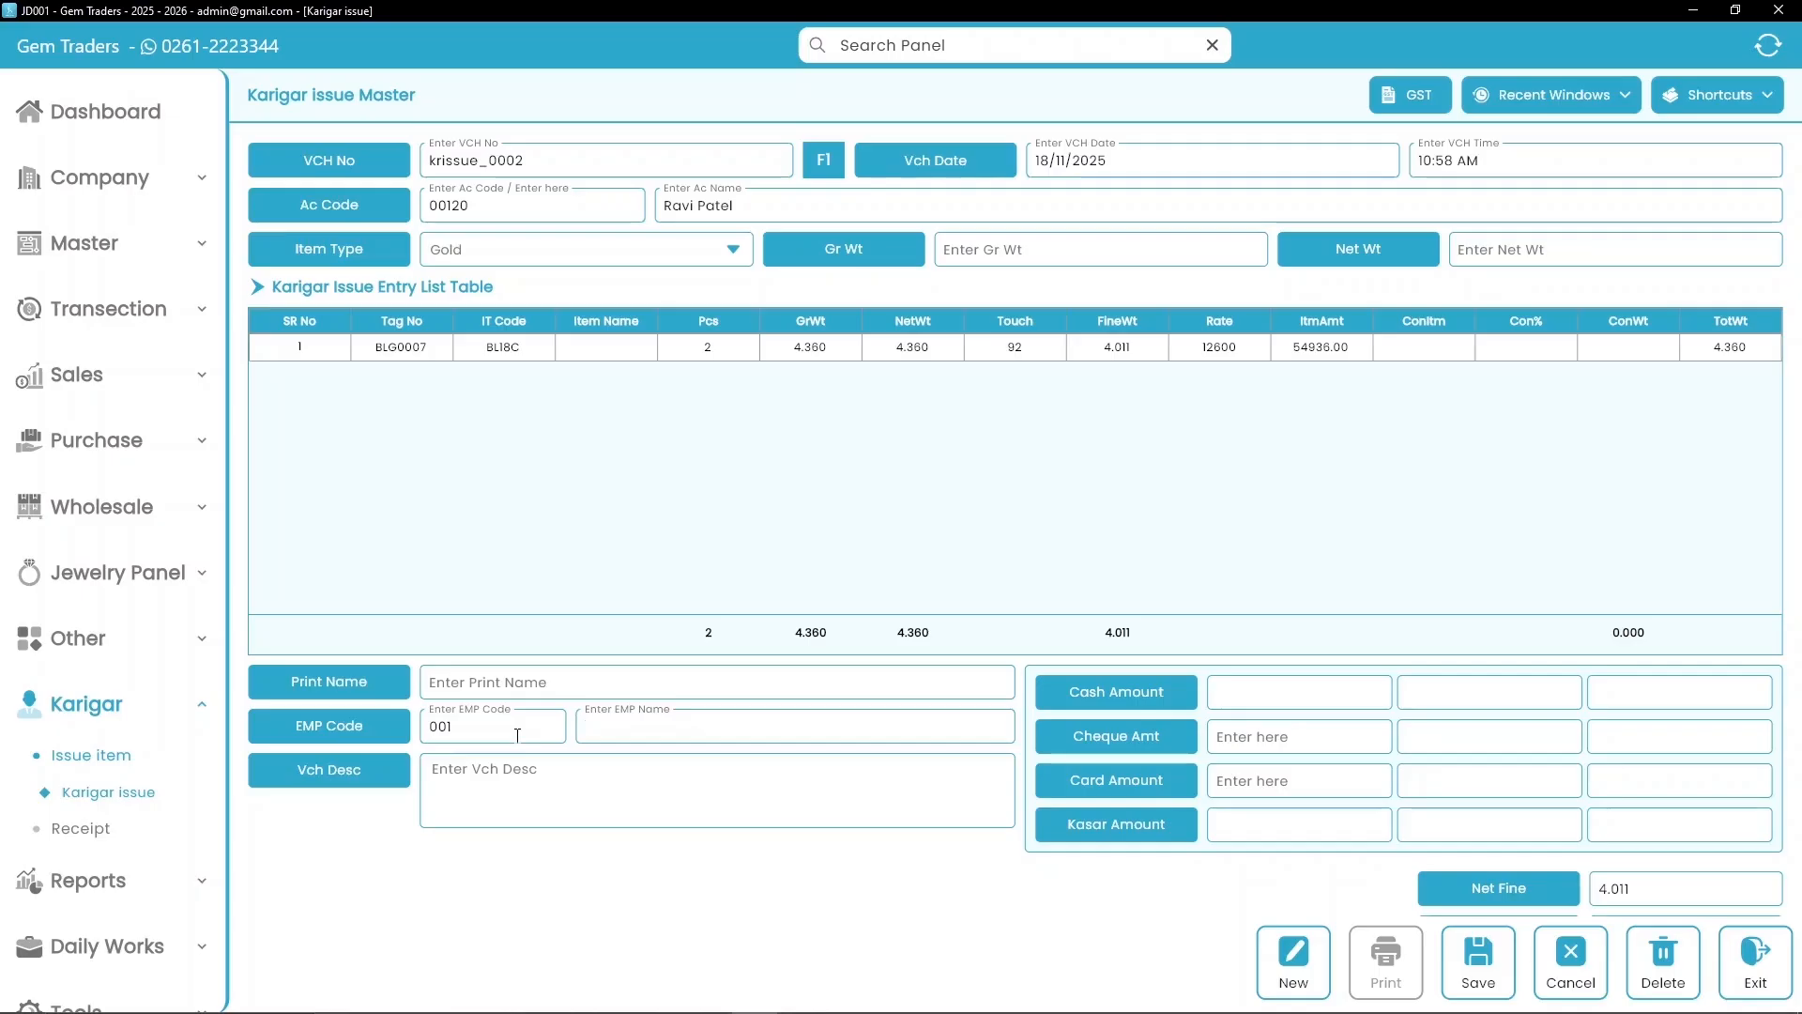
text(Self)
click(1470, 977)
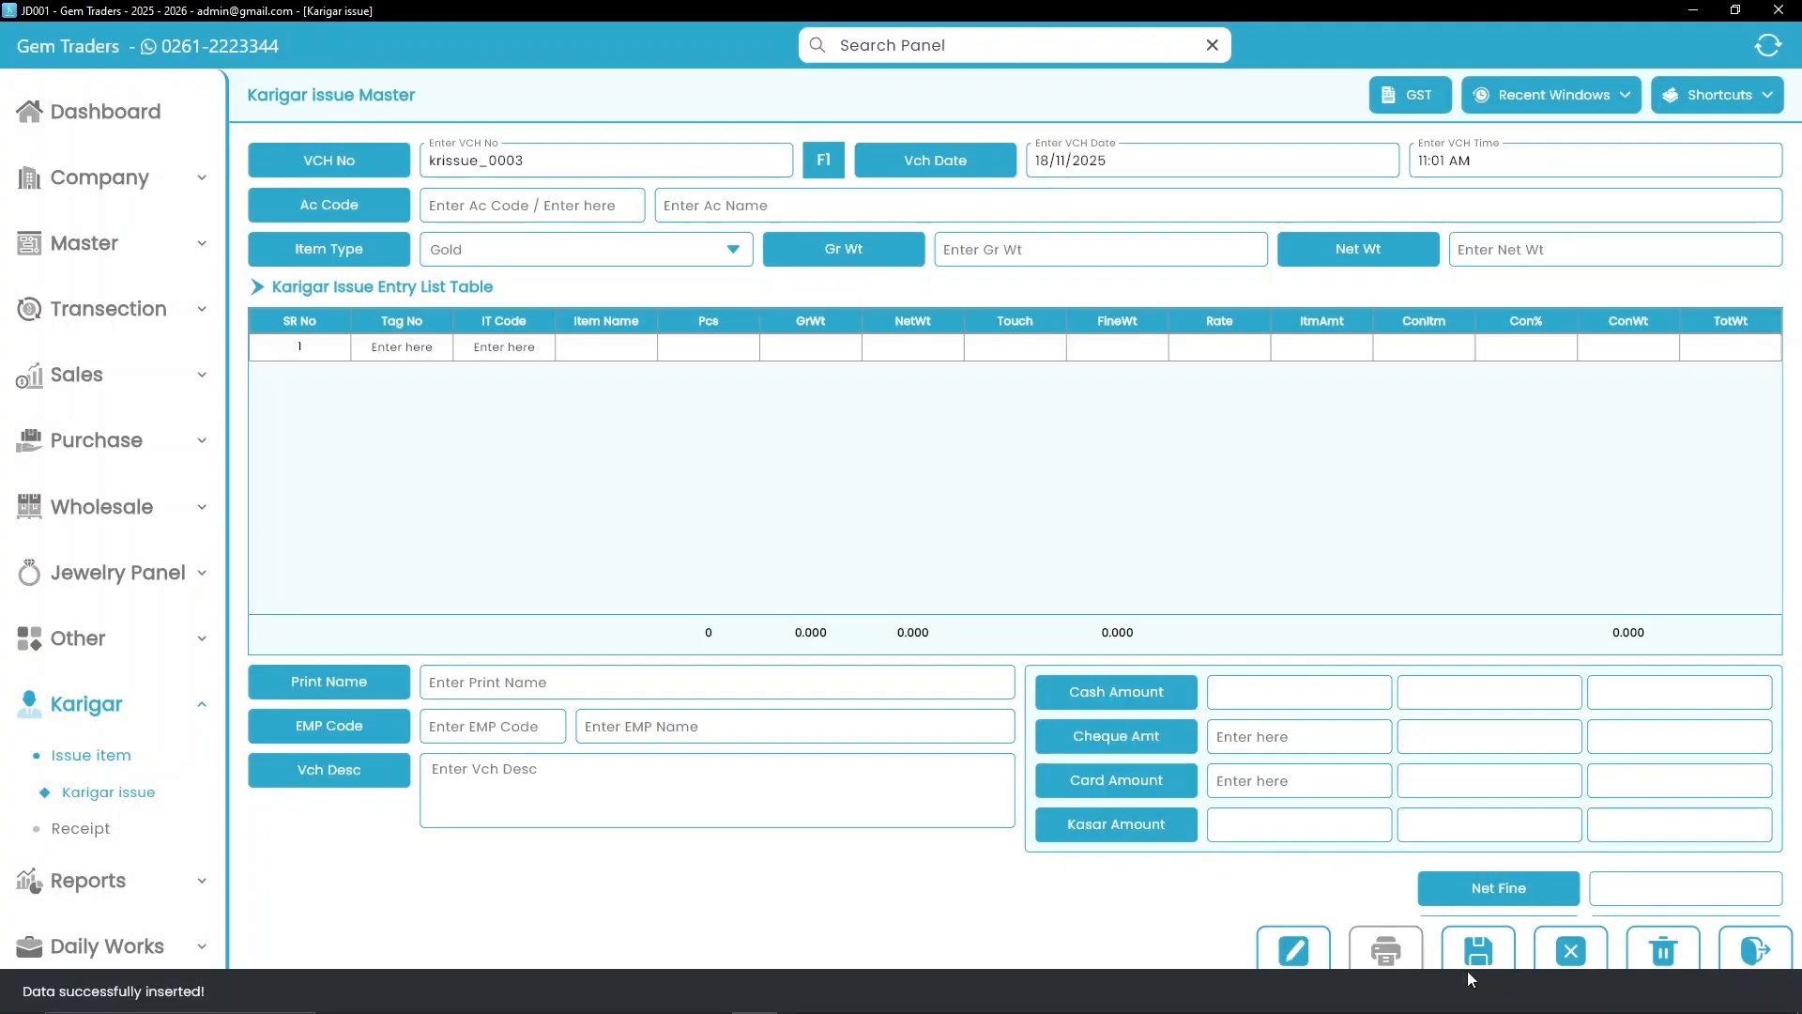
click(89, 832)
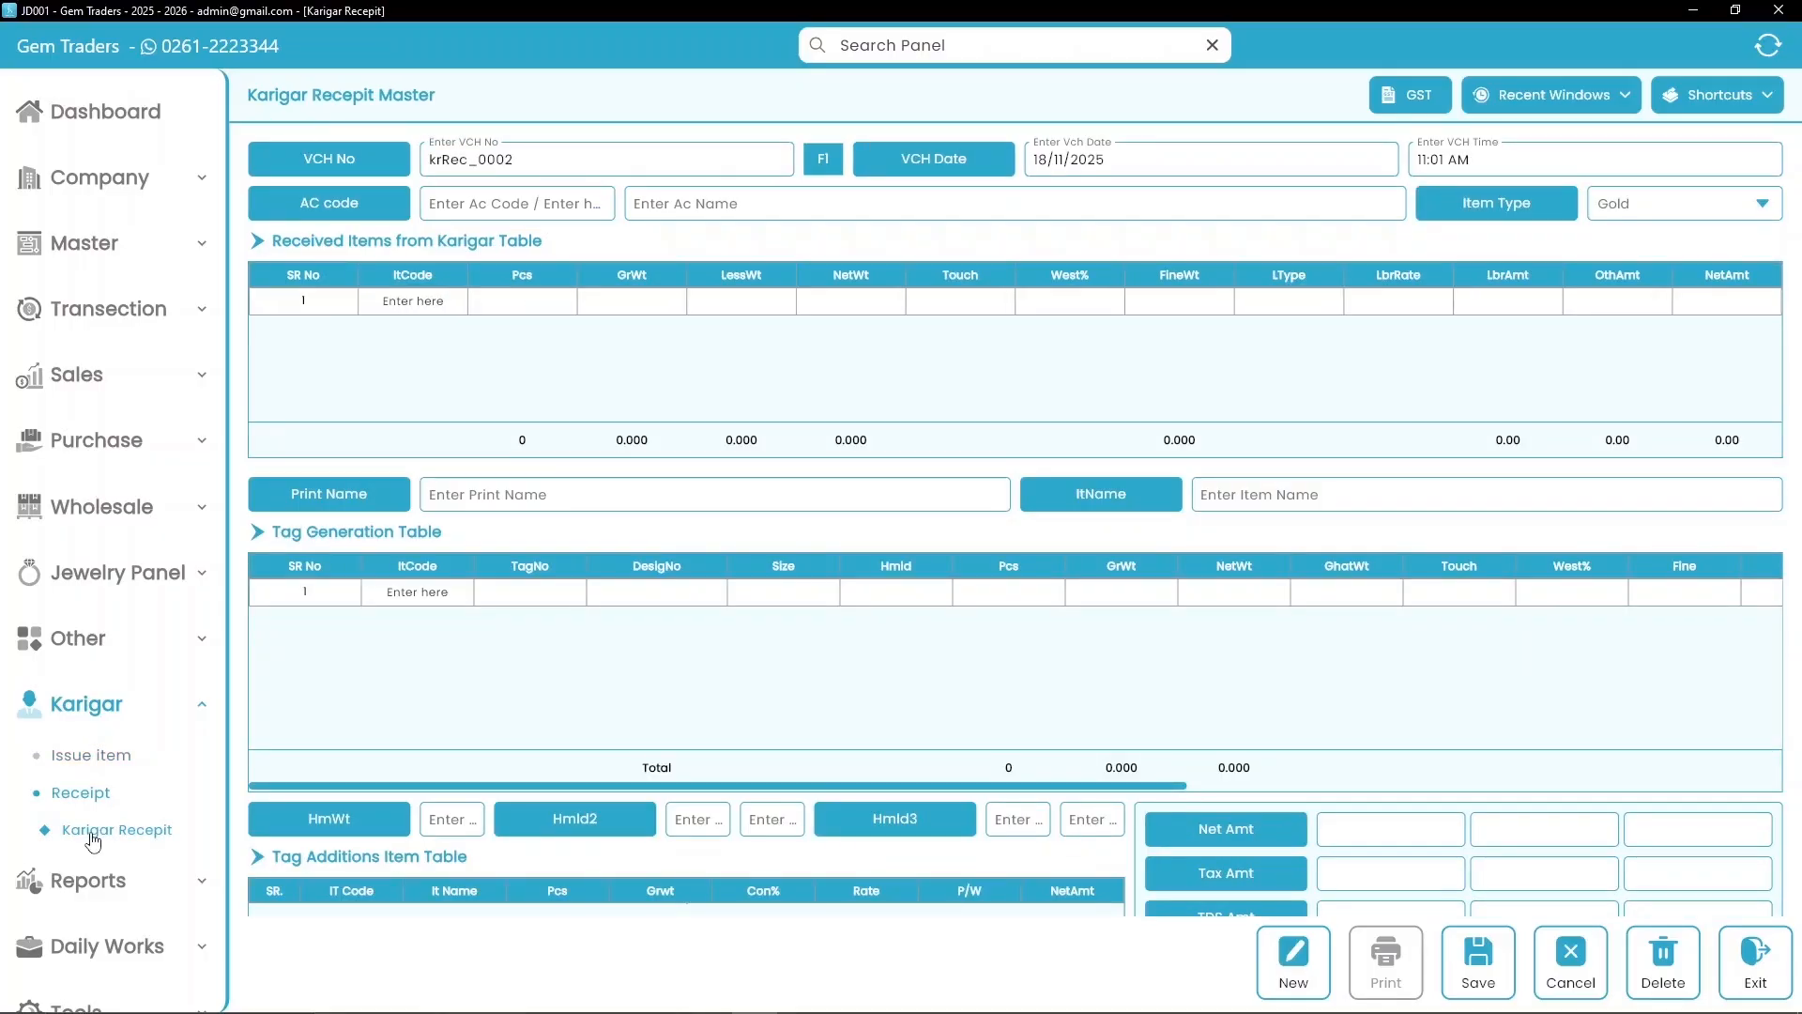
Step: Enter the karigar's account code on the new Karigar receipt
click(477, 204)
key(Return)
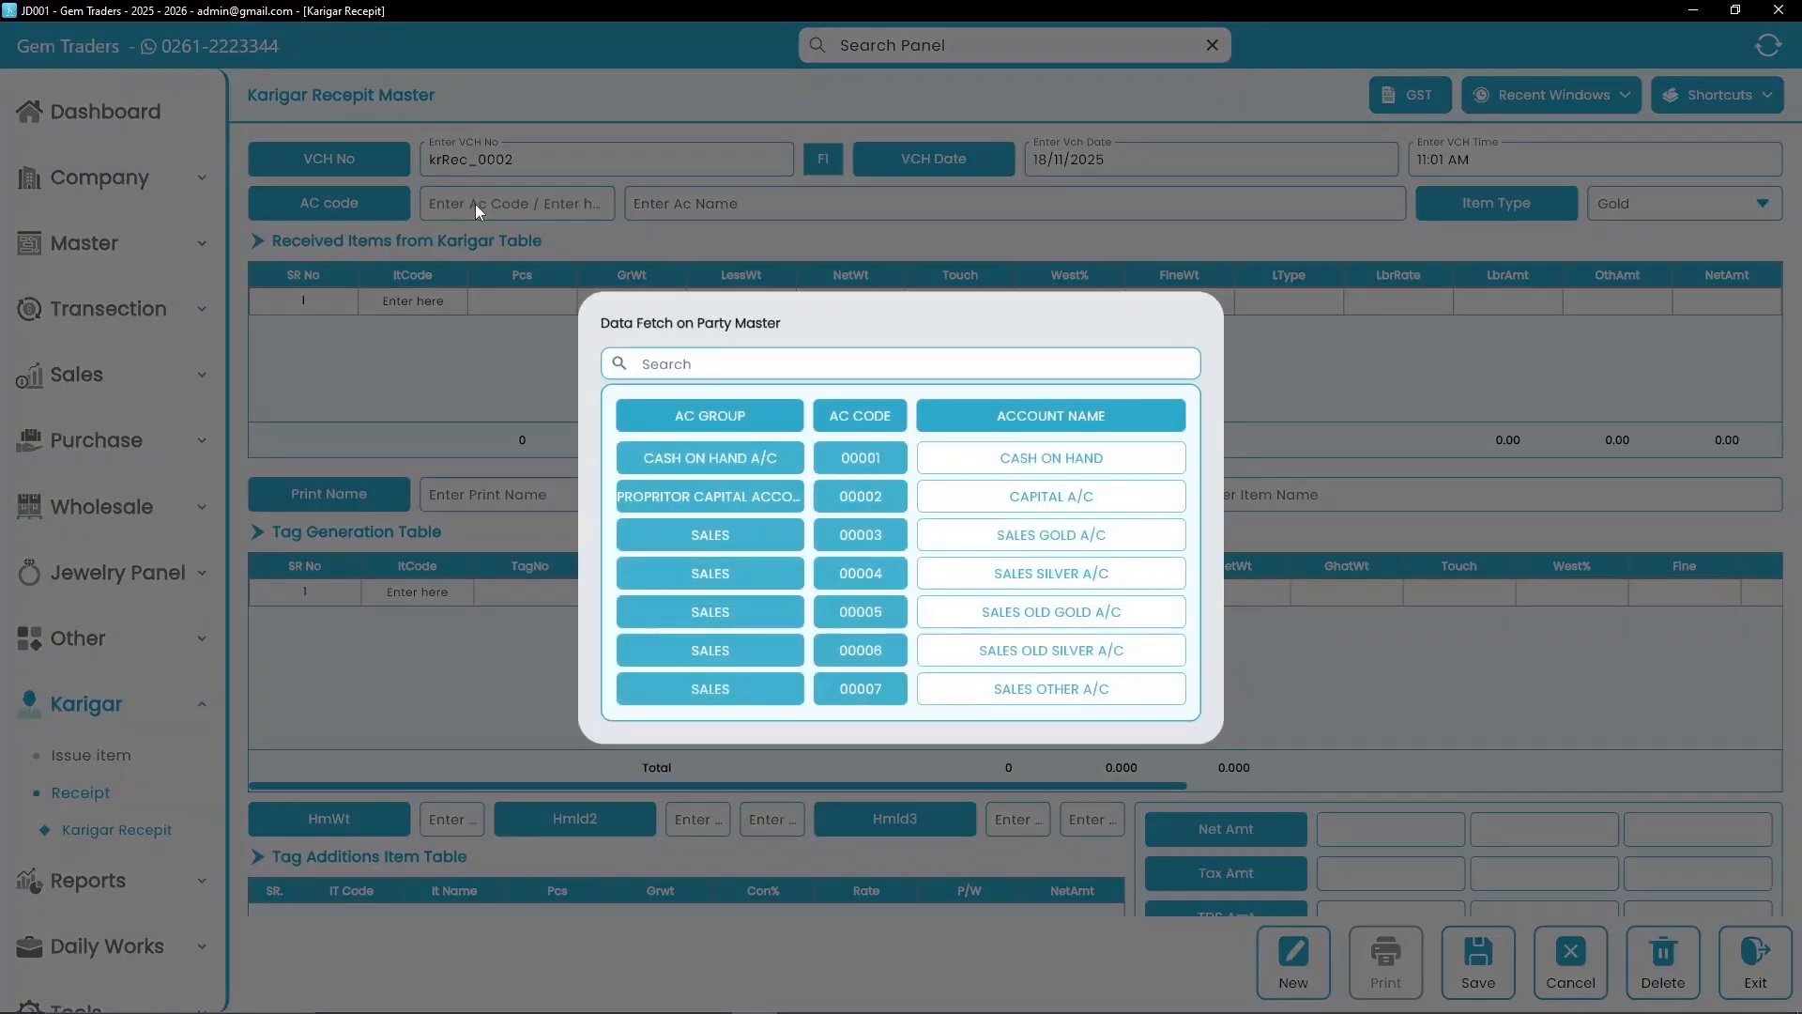
click(475, 204)
click(479, 204)
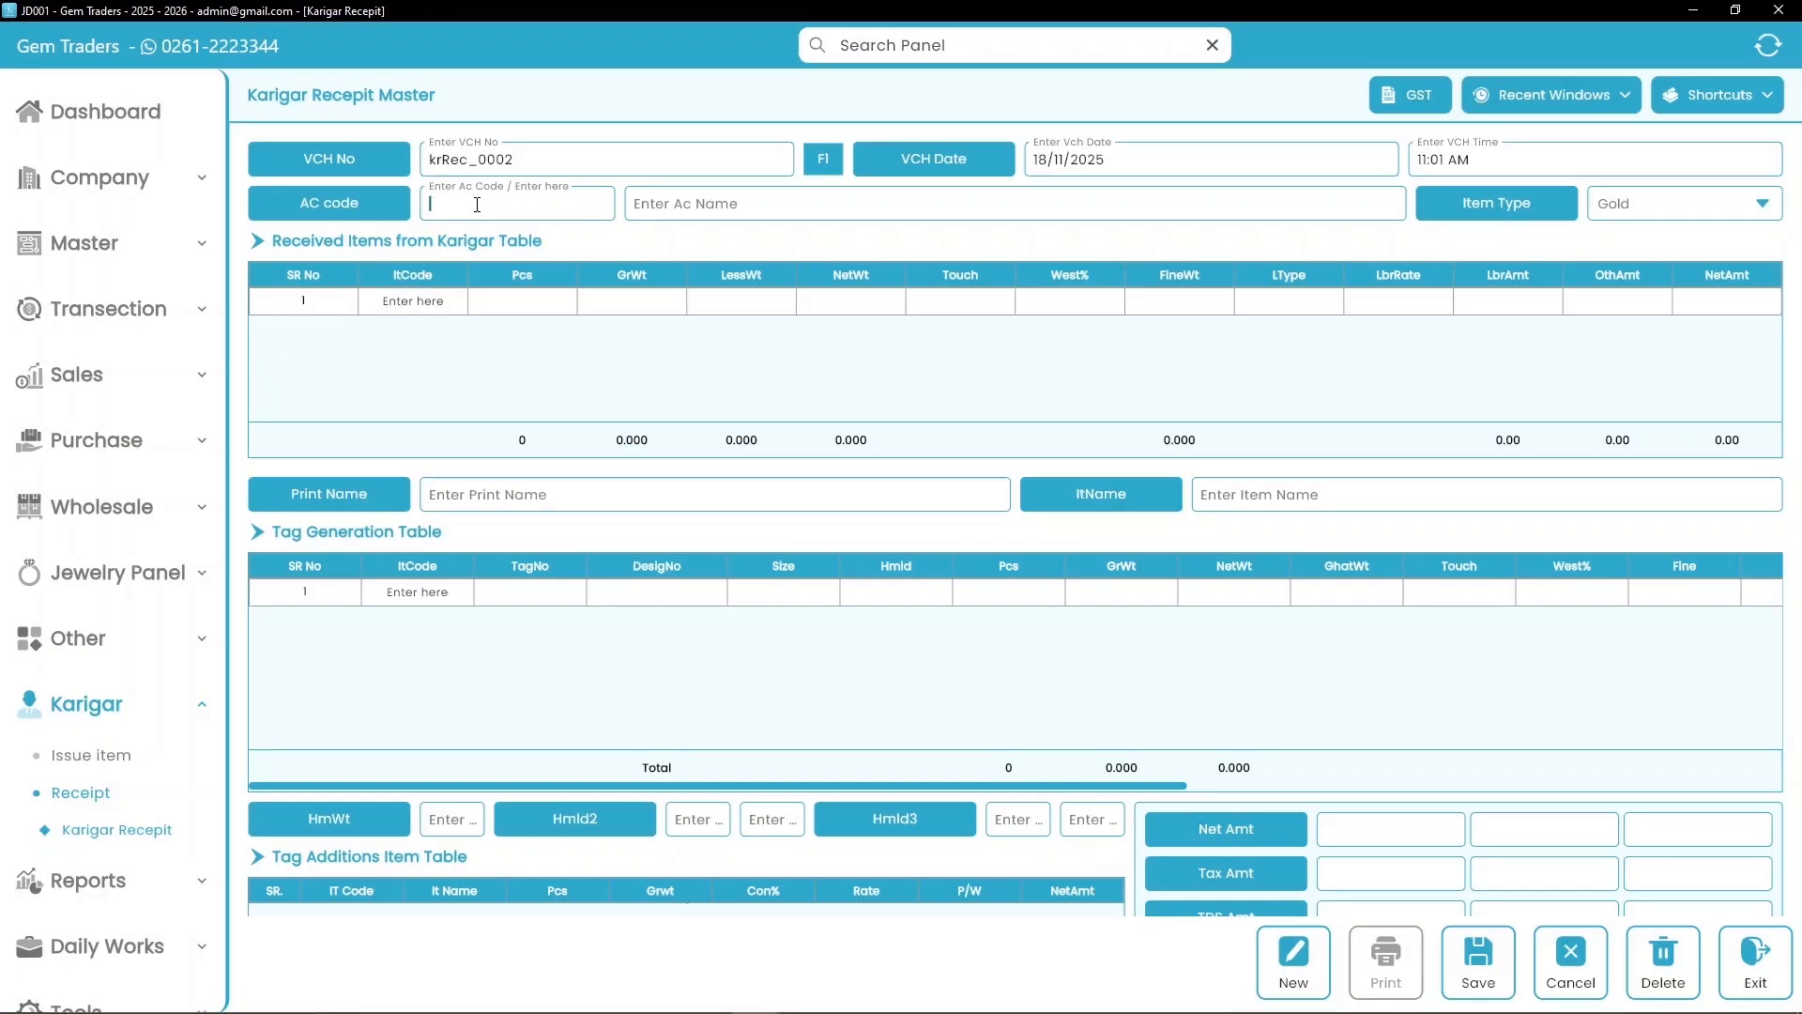
text(00120)
key(Return)
Step: Fill in the karigar's account name and bring up the Item Master list for the first row
key(Return)
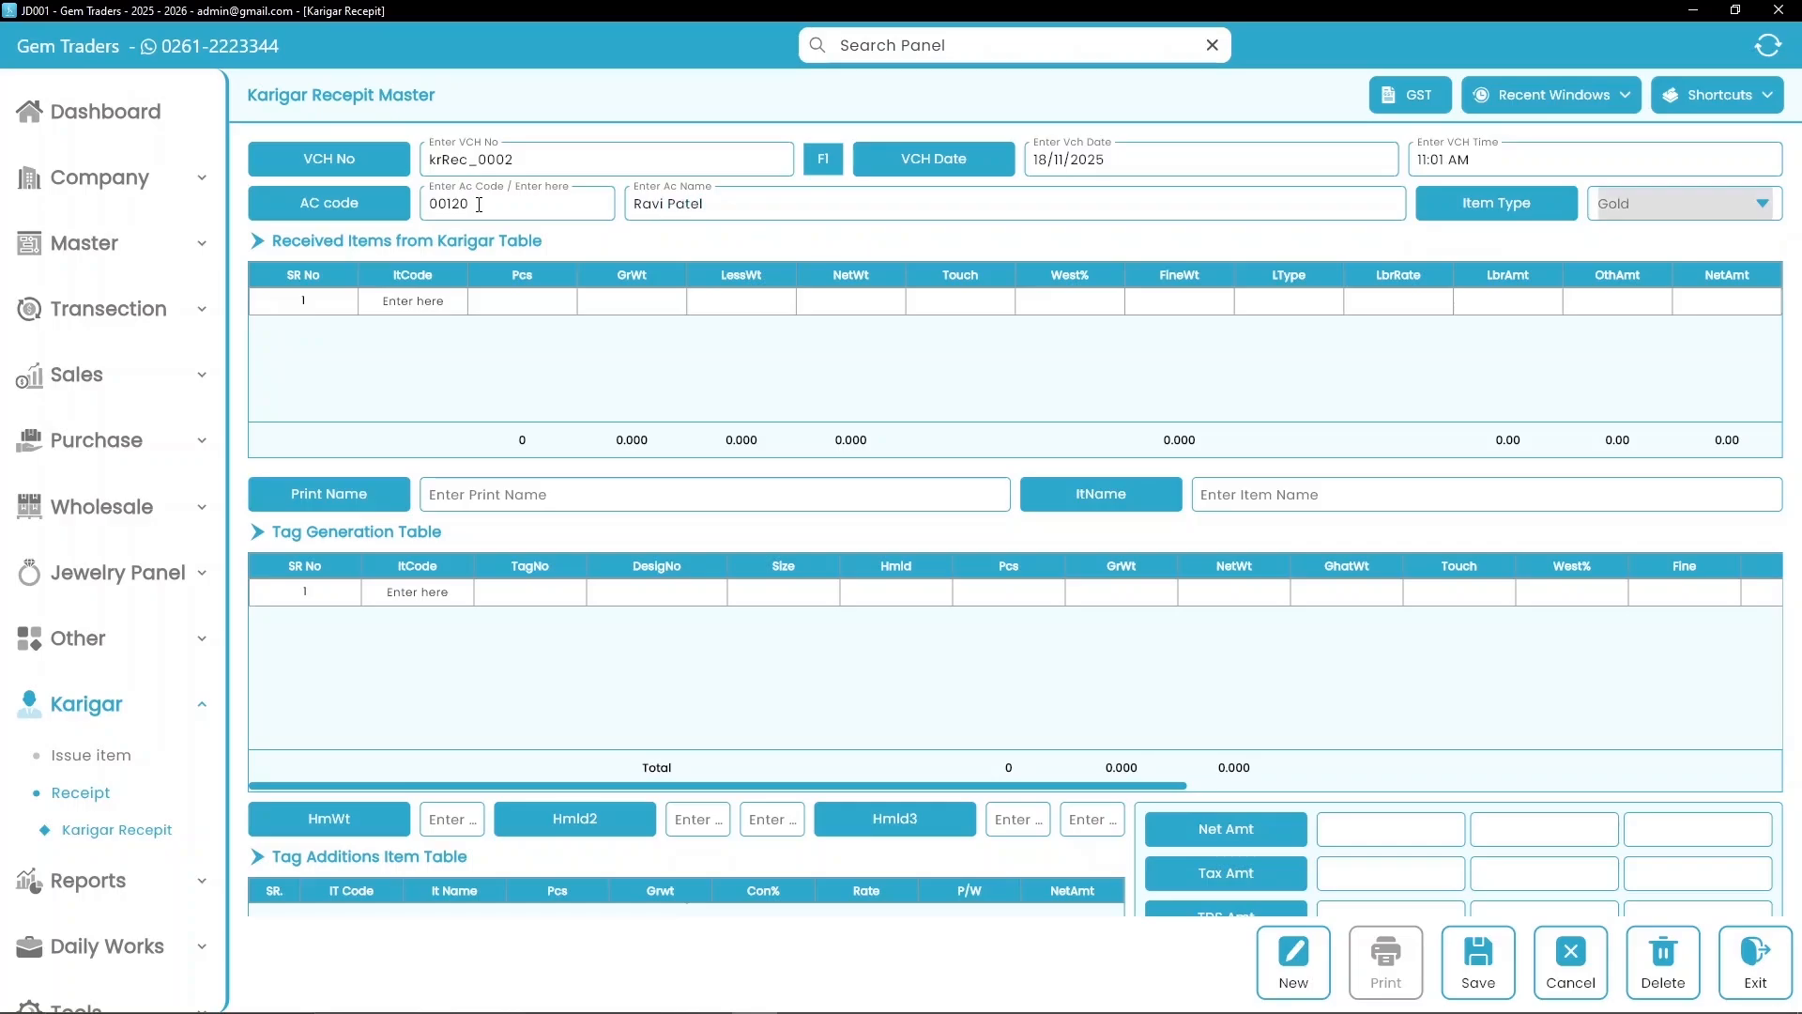
key(Return)
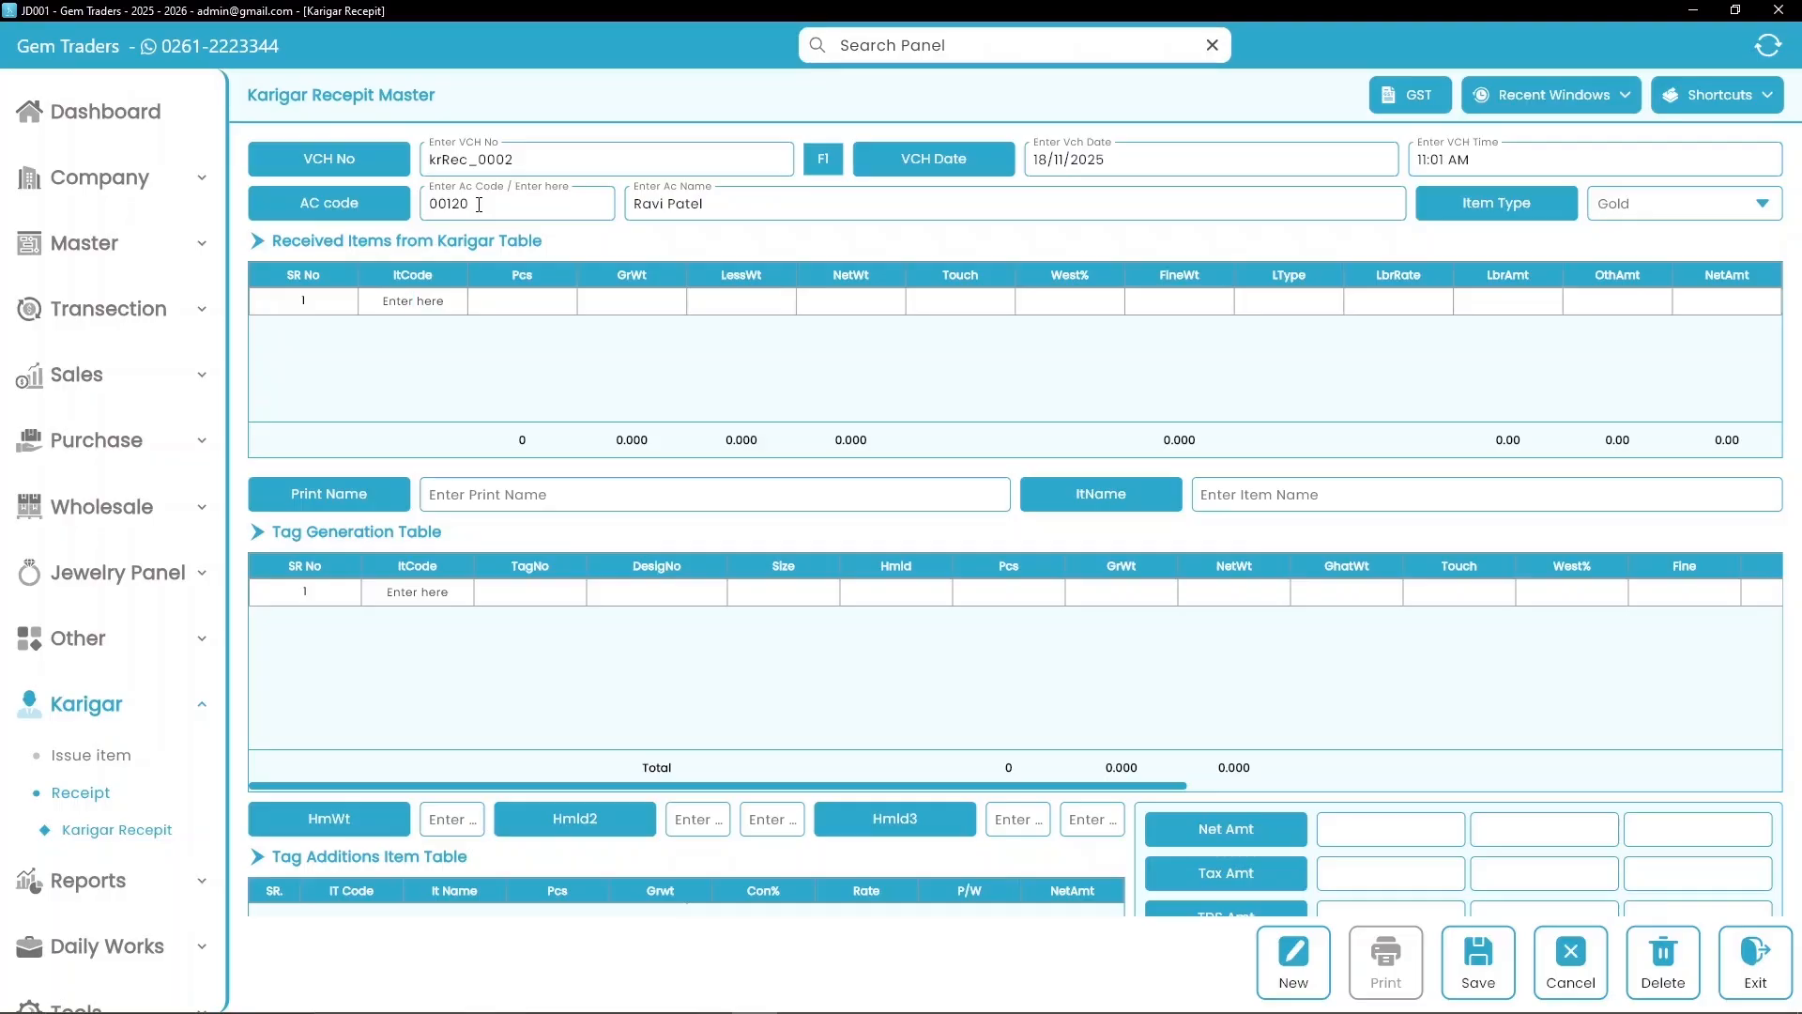
key(Return)
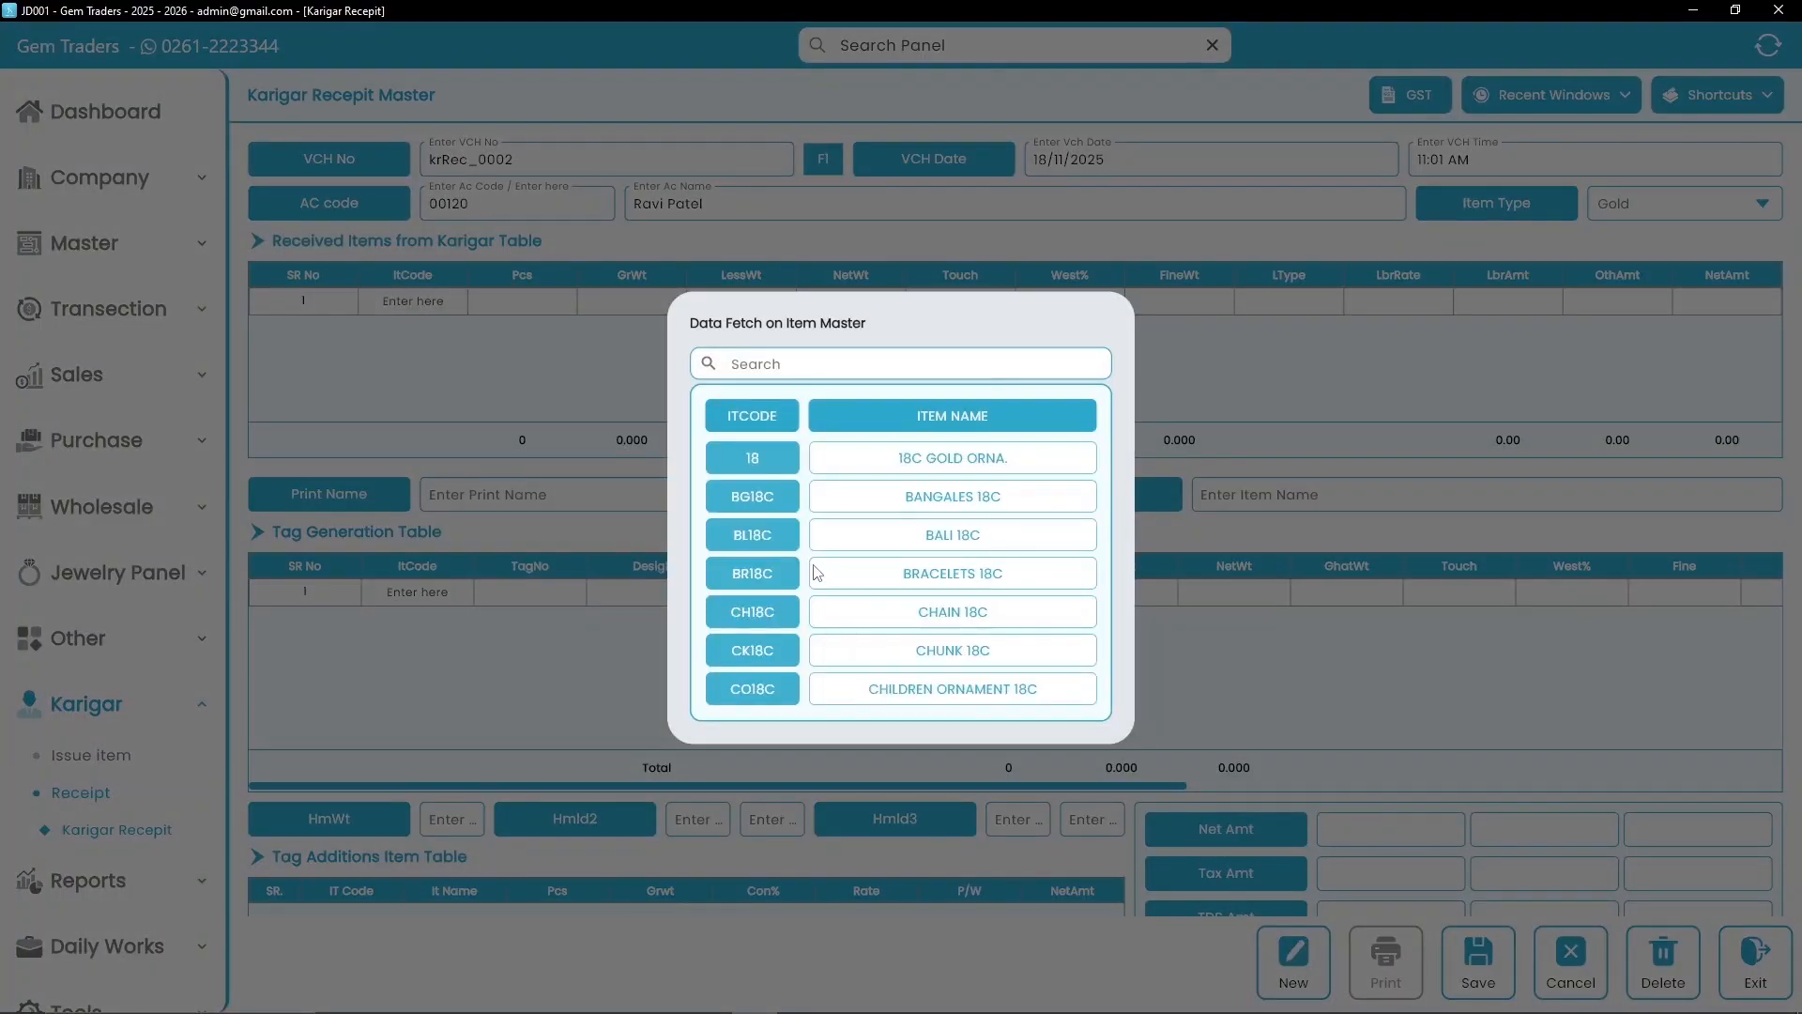
Step: Receive BL18C with 2 pieces, 6.550 gross weight, touch 92 and labour rate 1200
click(753, 532)
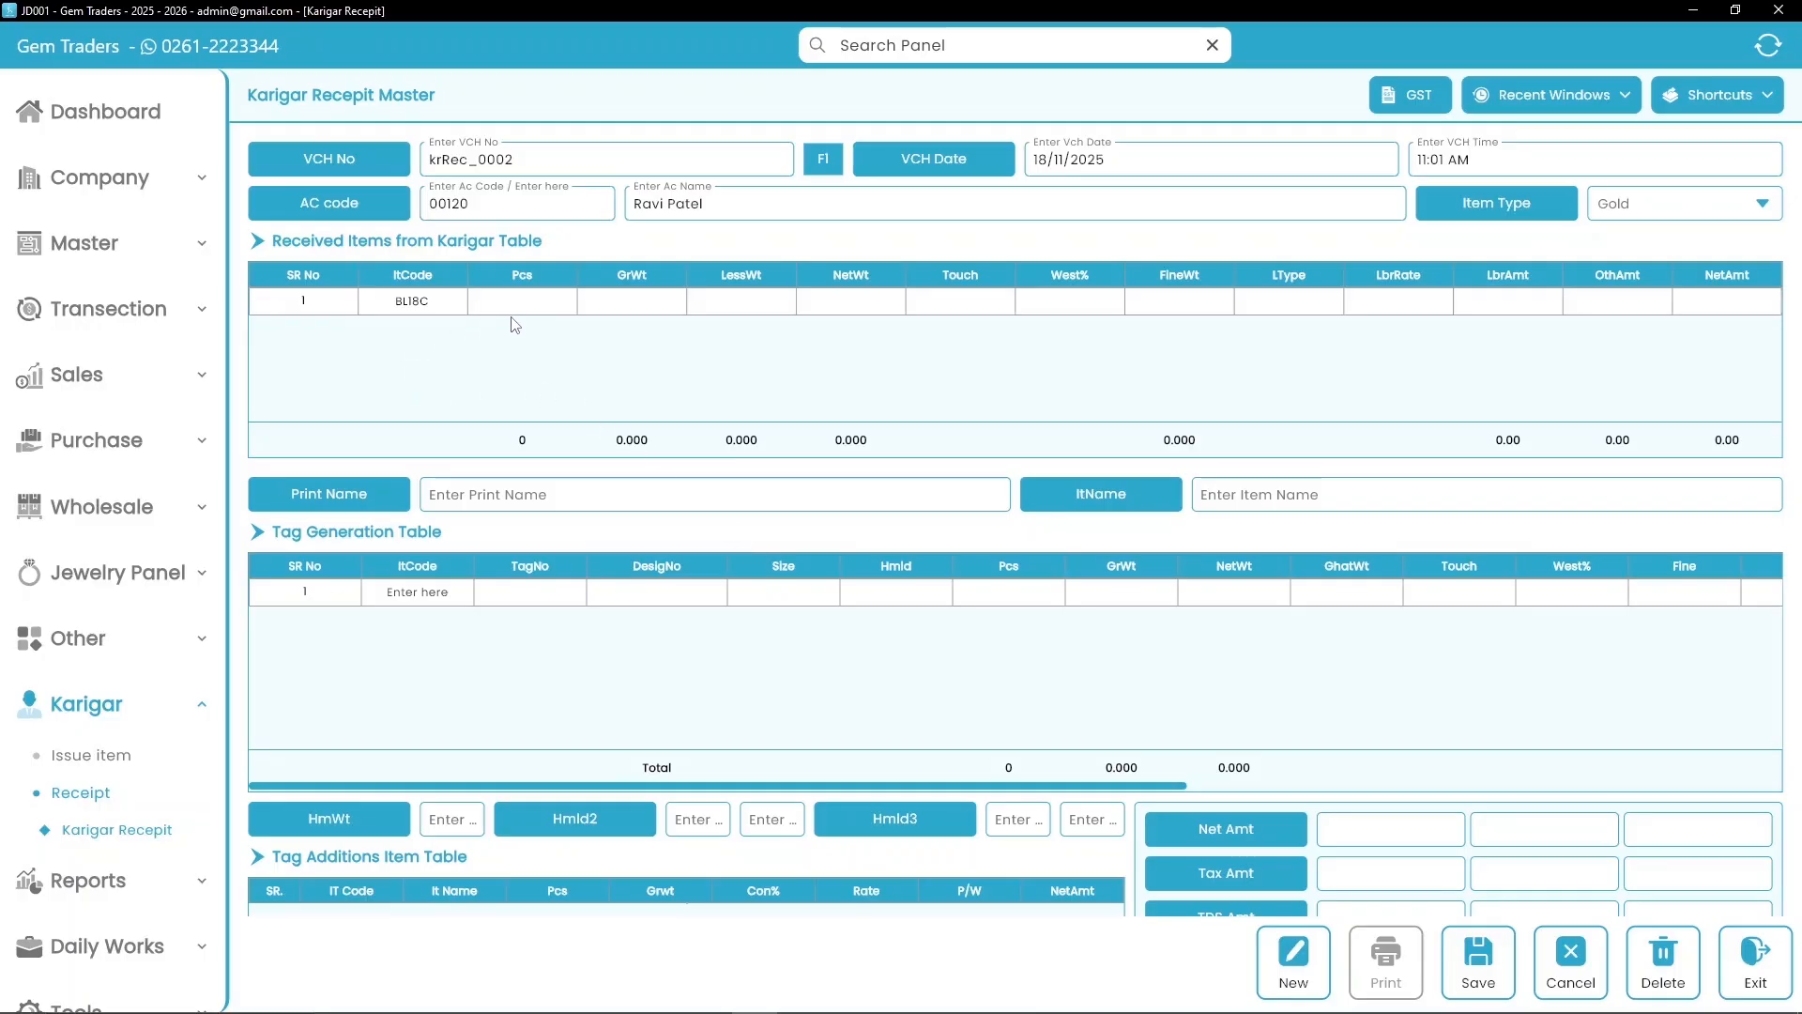
click(535, 302)
text(2)
key(Return)
text(6.550)
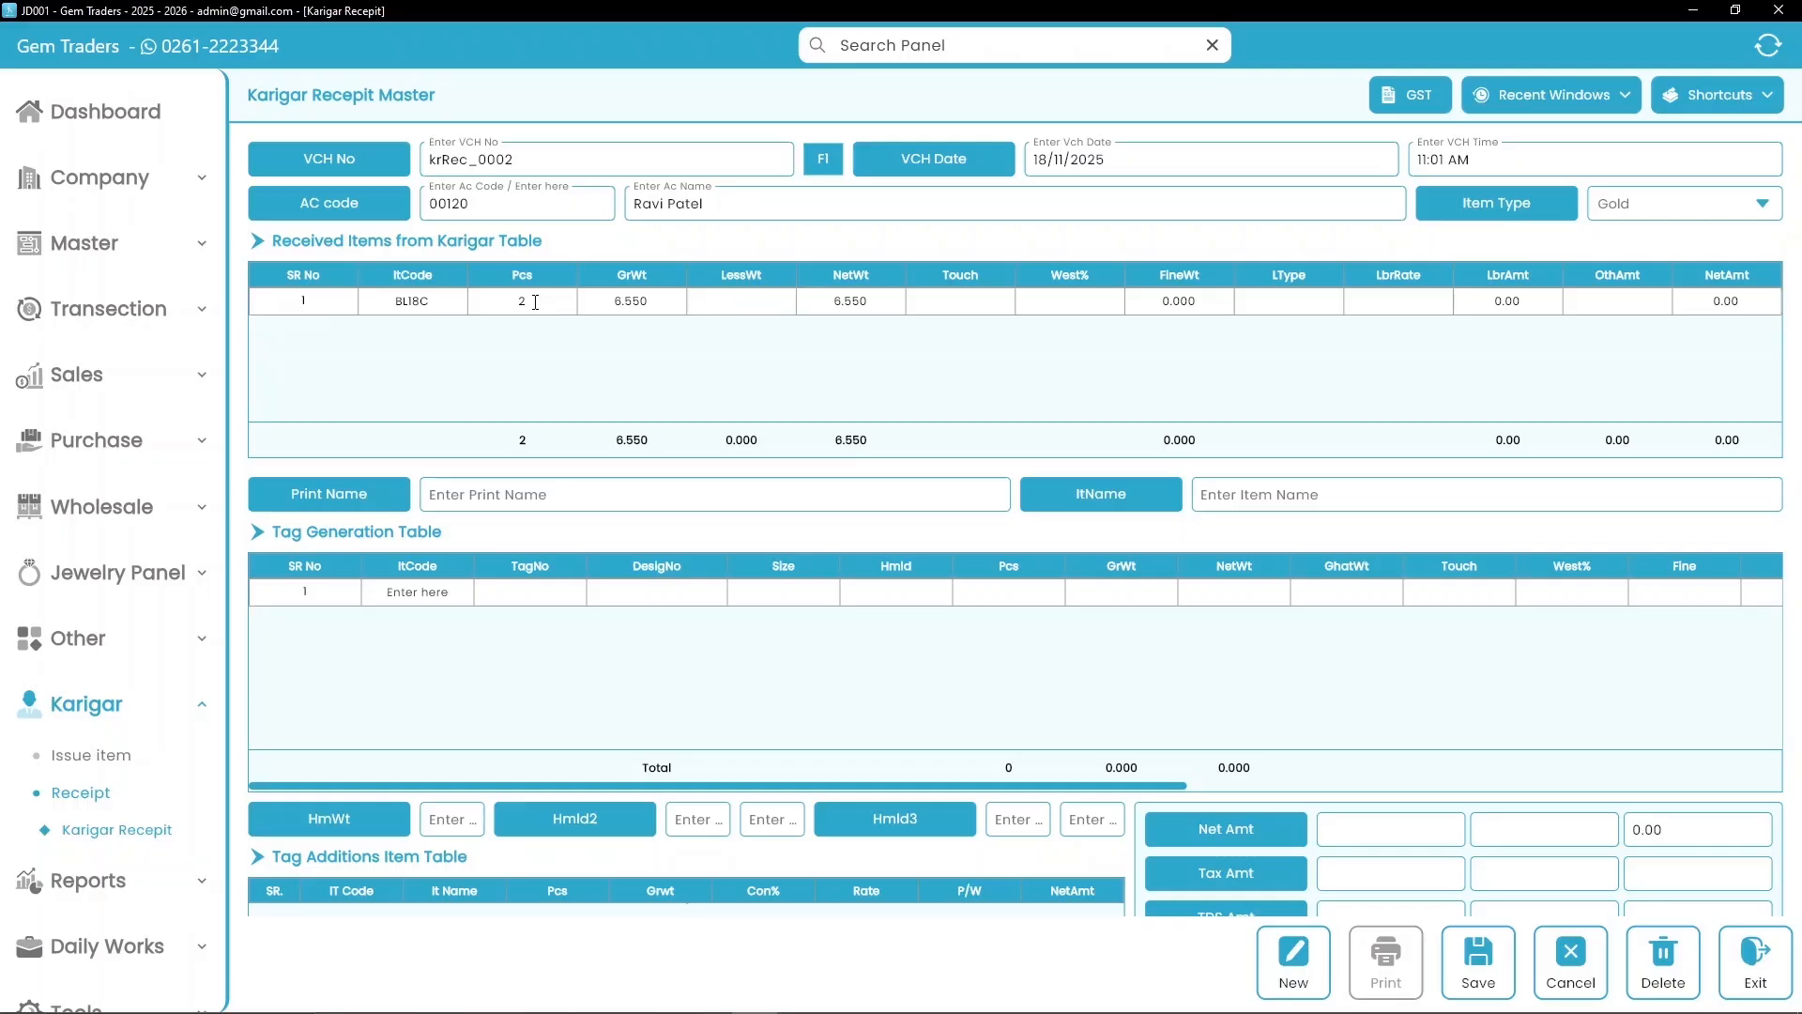
key(Return)
key(Return)
text(92)
key(Return)
key(Return)
key(Return)
text(1200)
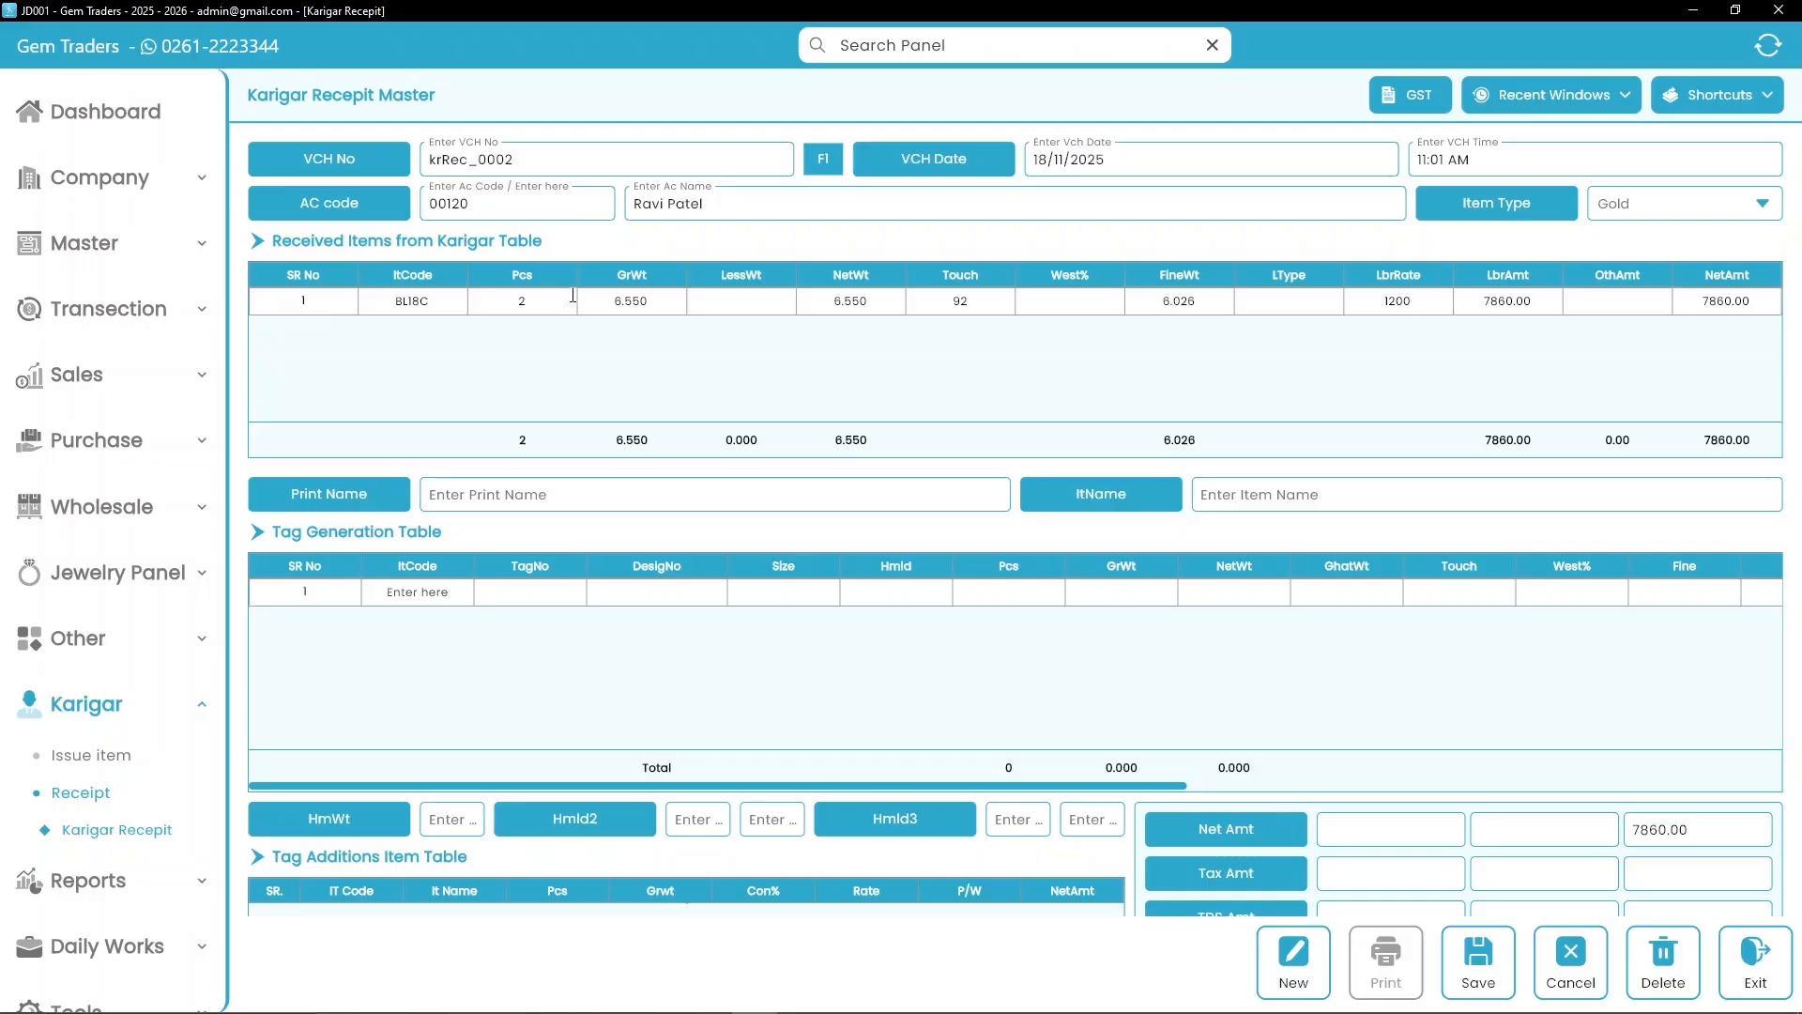
Step: Start a tag for item BL18C with 2 pieces and 6.550 gross weight
click(407, 595)
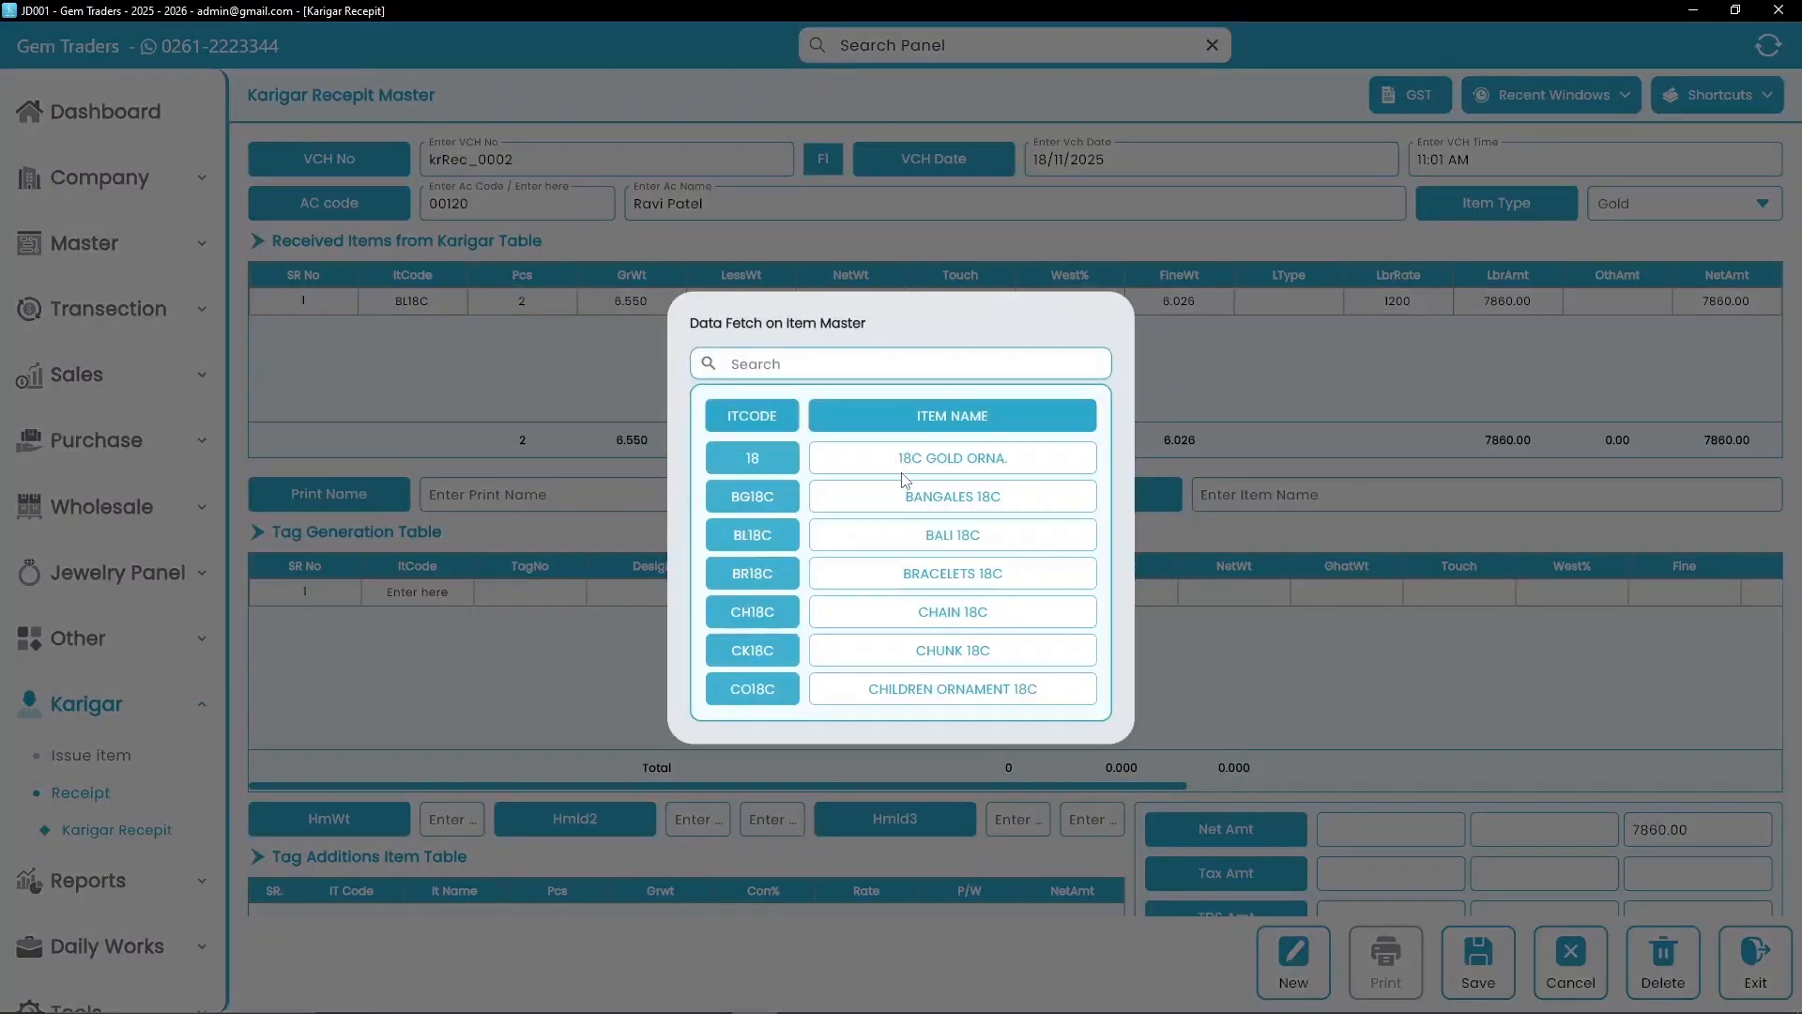
click(768, 534)
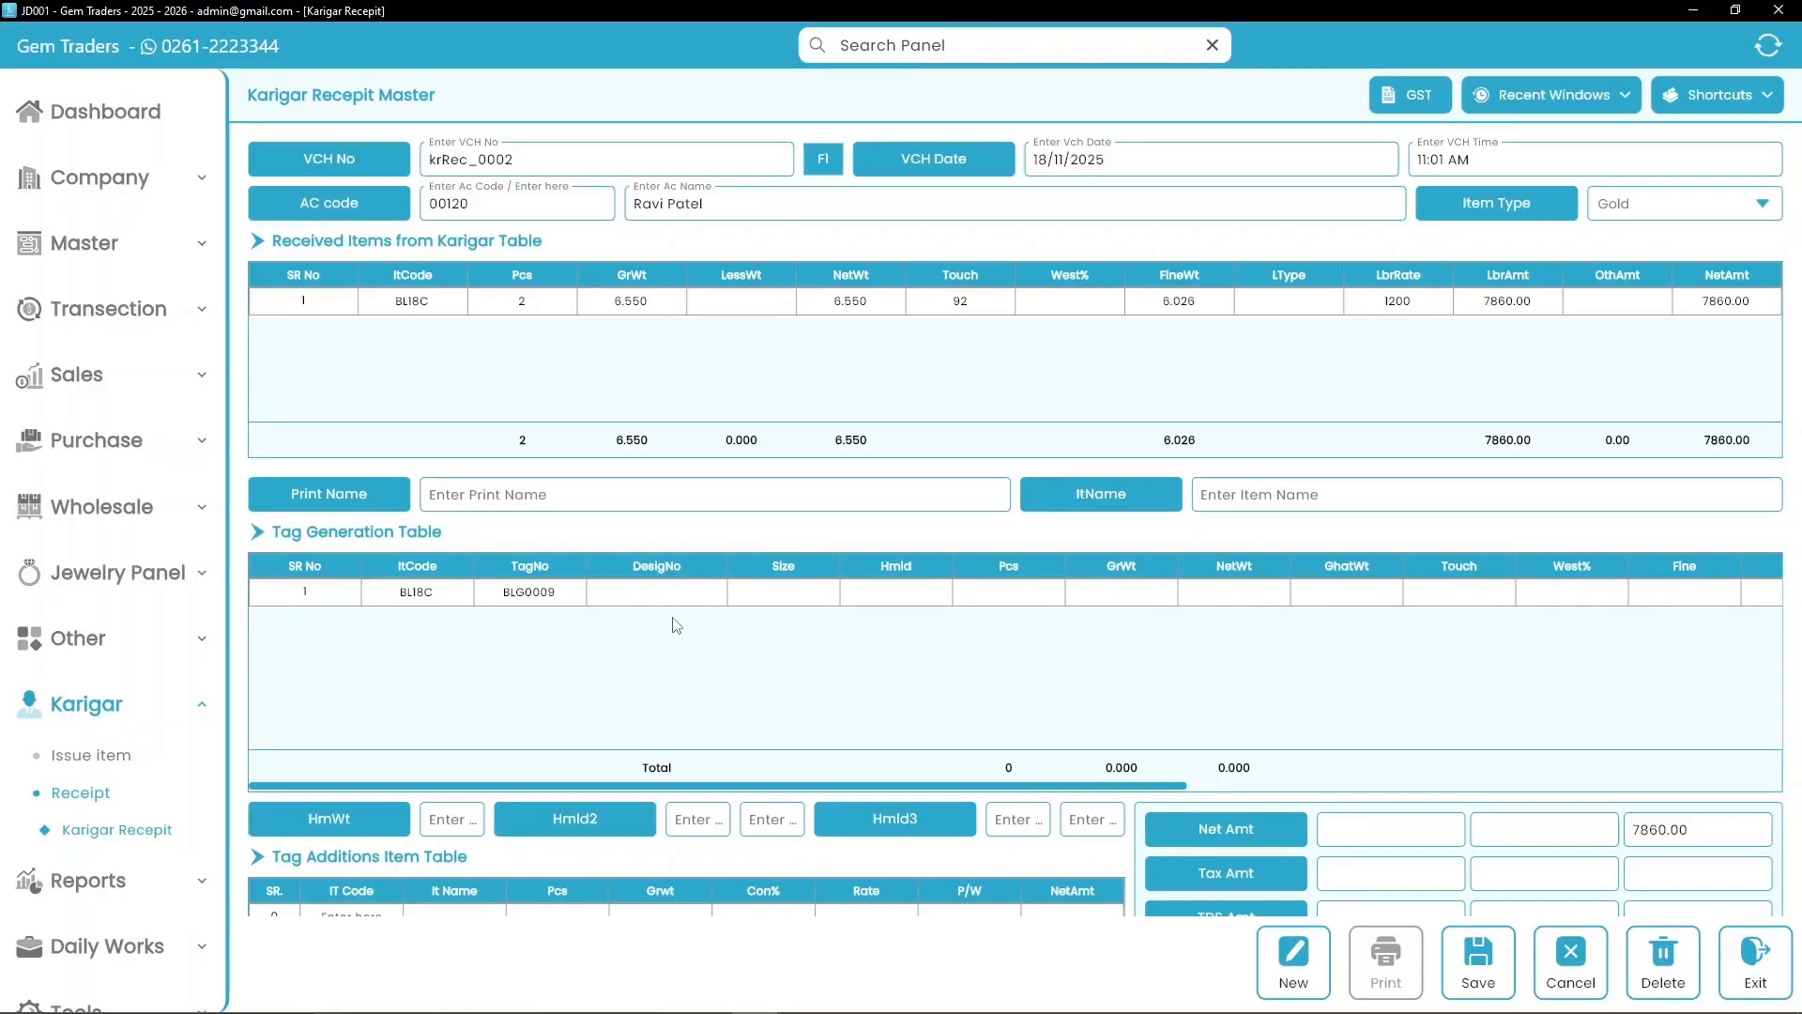
click(1026, 595)
text(2)
key(Tab)
text(6.550)
key(Tab)
key(Tab)
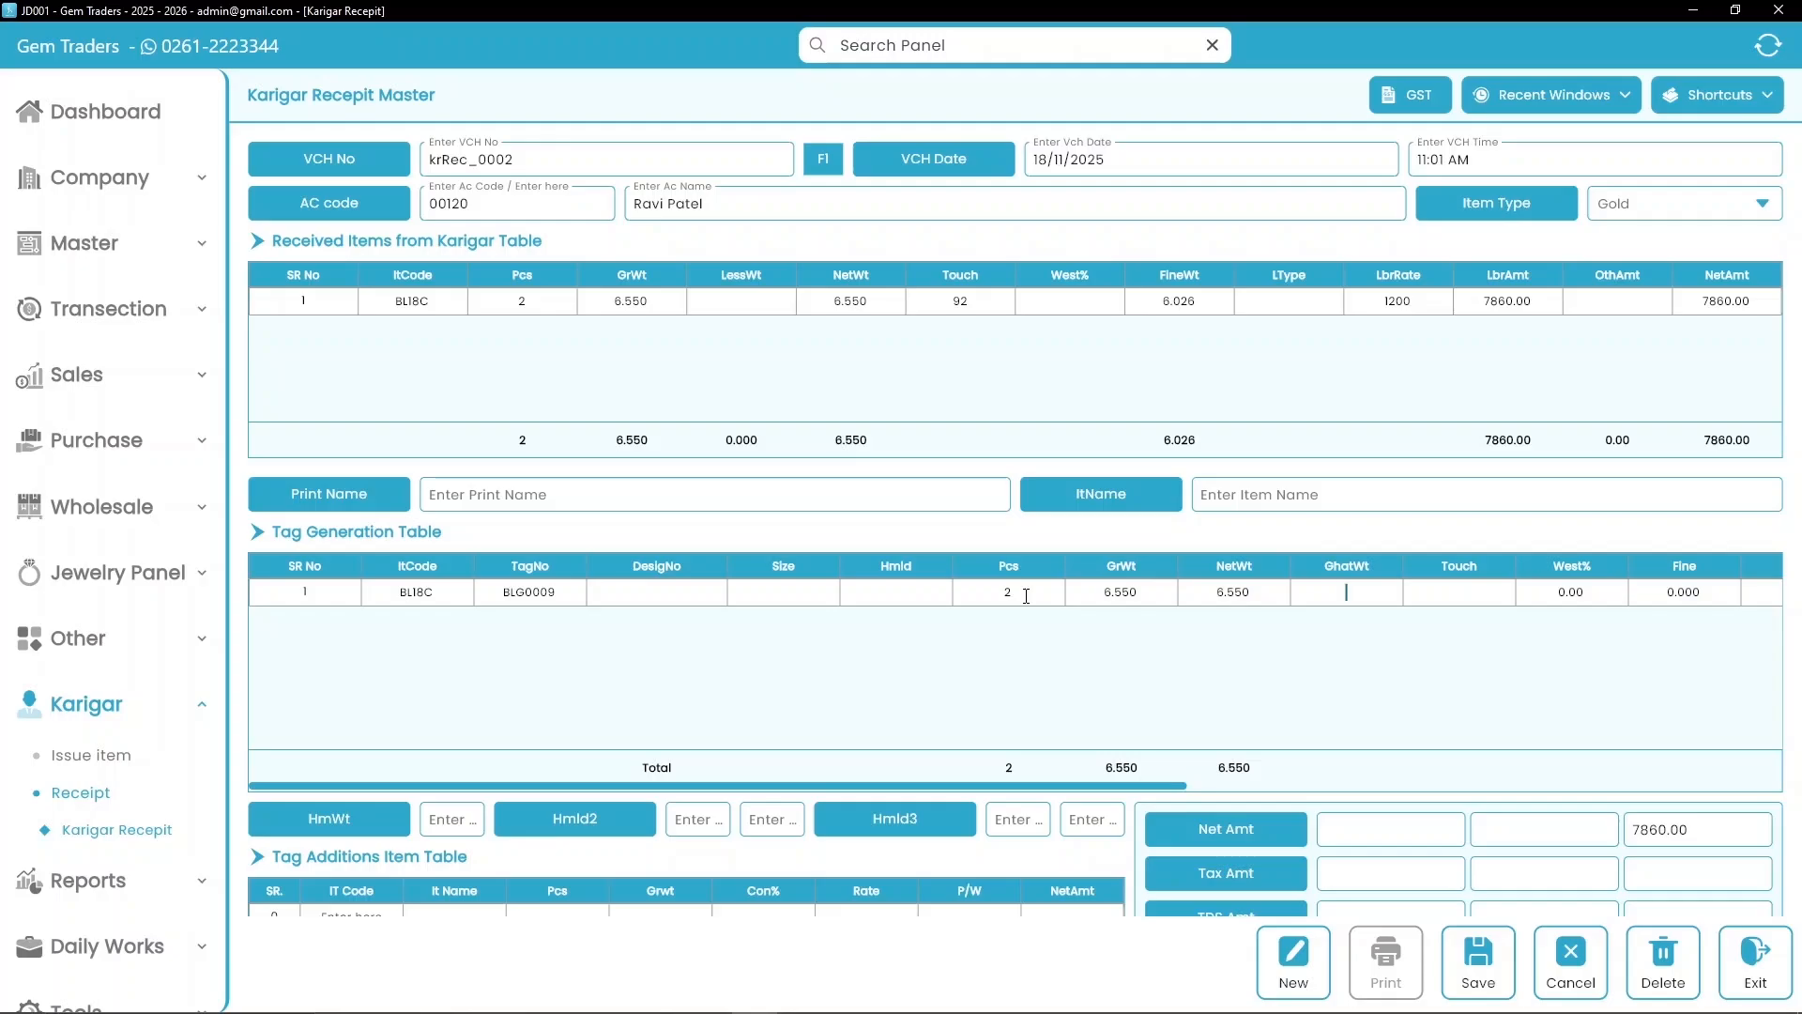
Step: Give the tag touch 92, labour rate 1200 and other amount 1200.00
key(Tab)
text(92)
key(Tab)
key(Tab)
key(Tab)
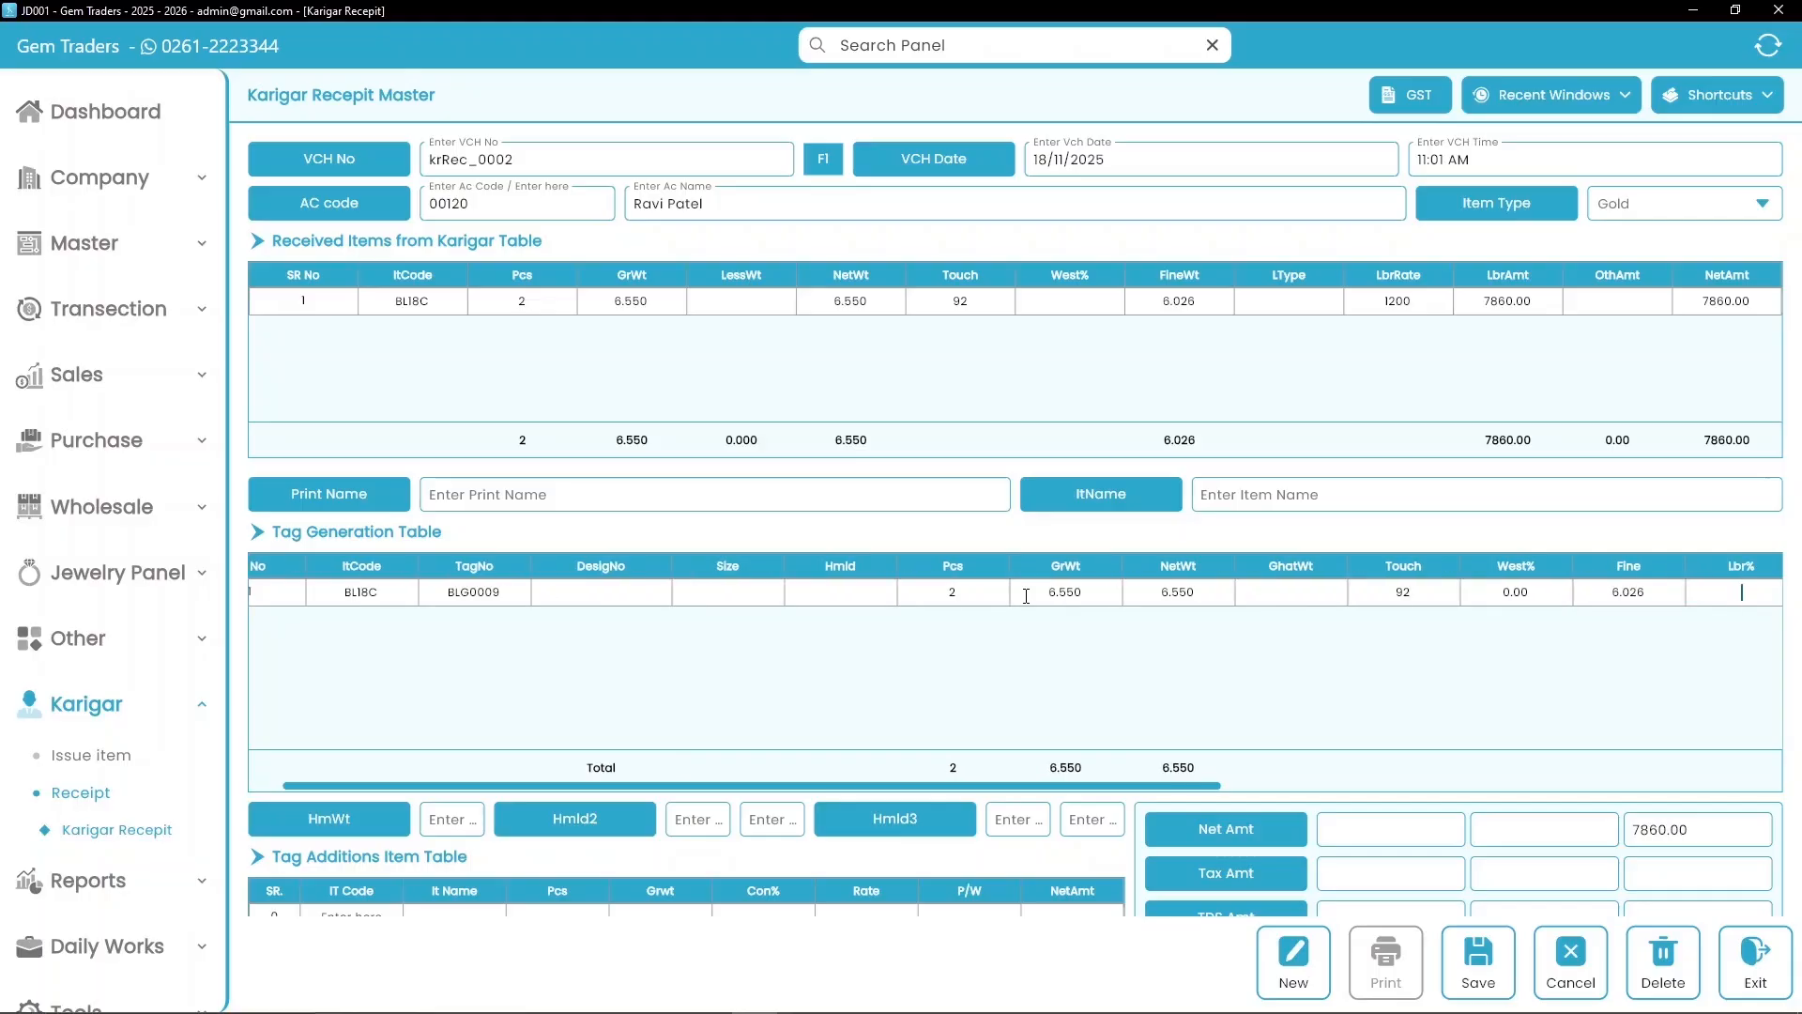
key(Tab)
text(1200)
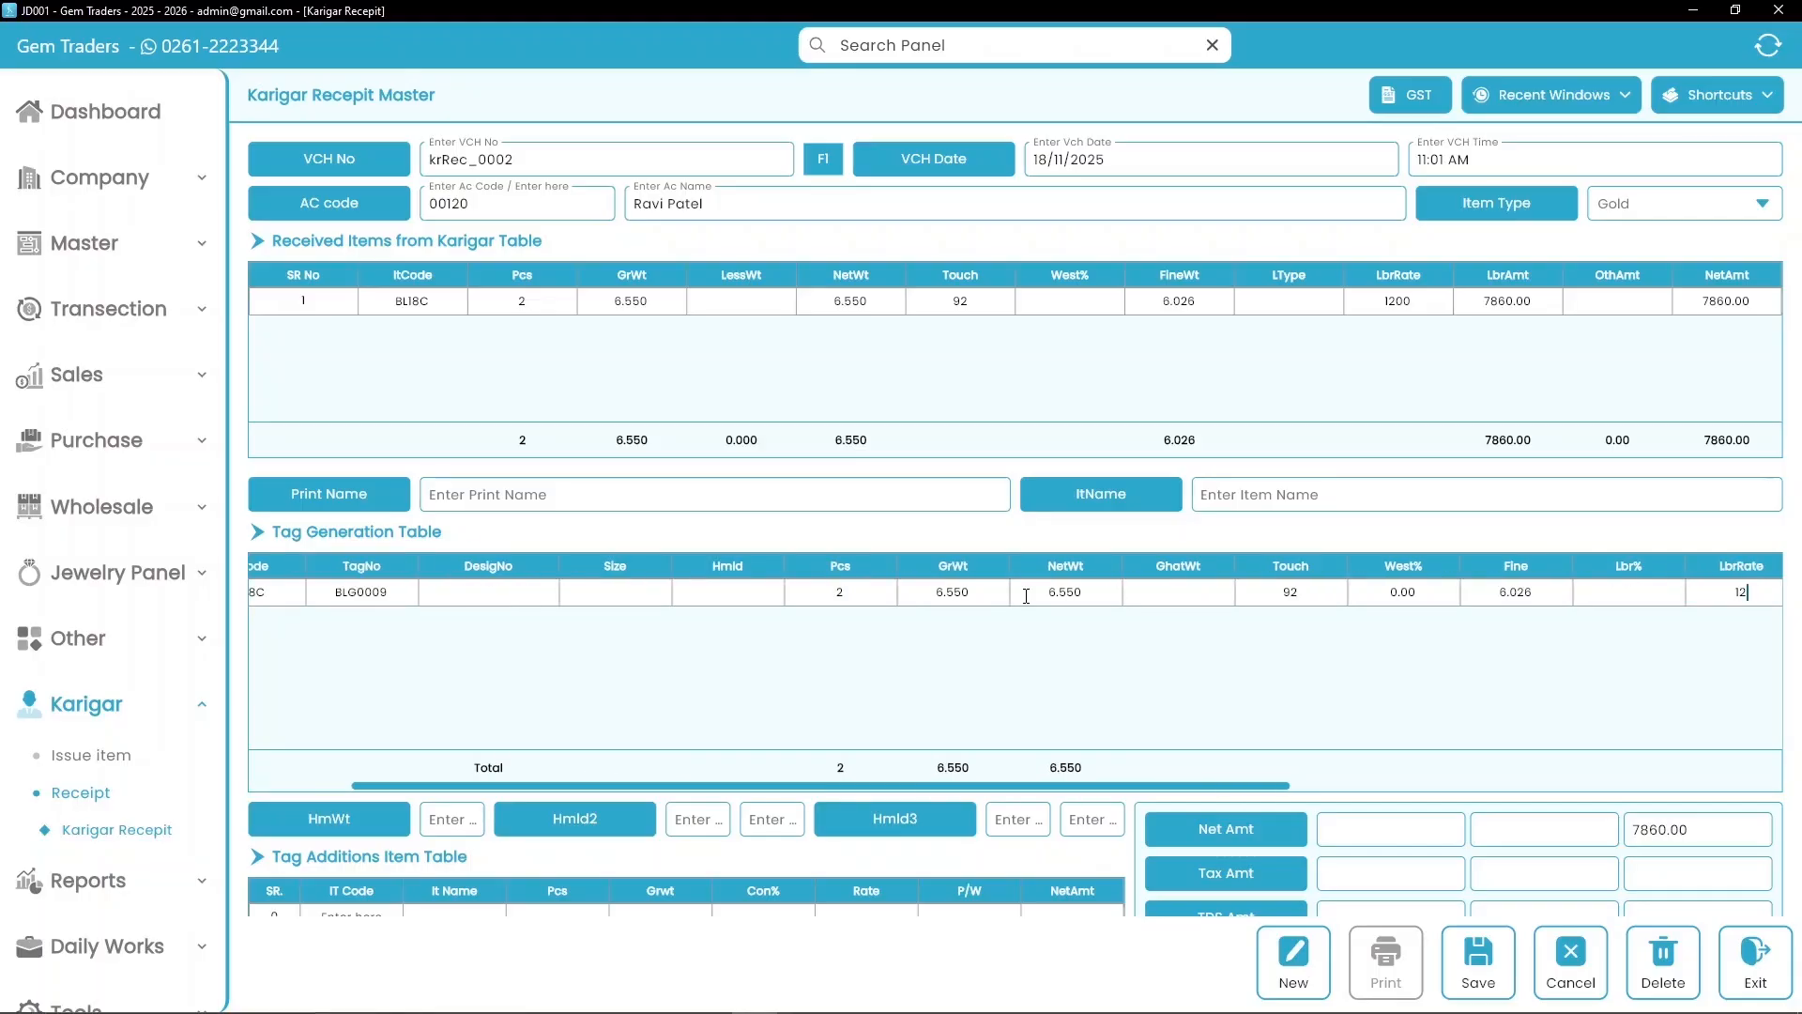
key(Tab)
key(Tab)
key(Tab)
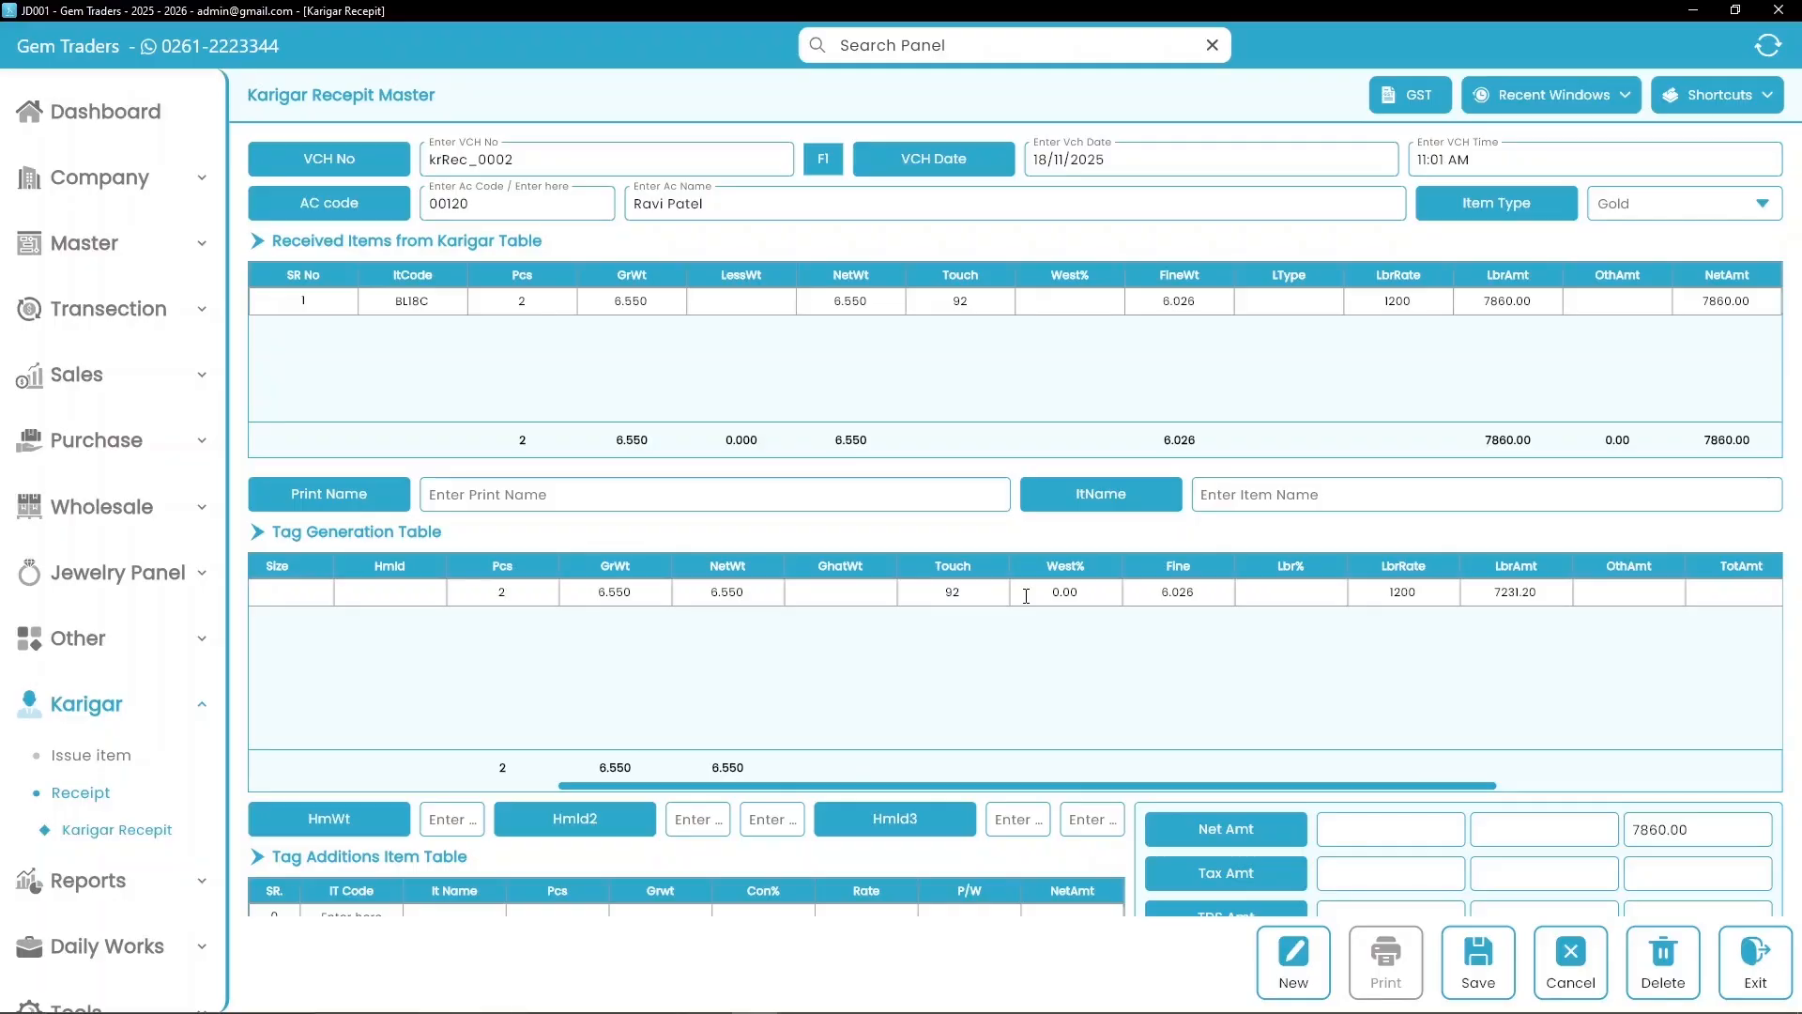
text(1200.00)
key(Tab)
key(Tab)
key(Tab)
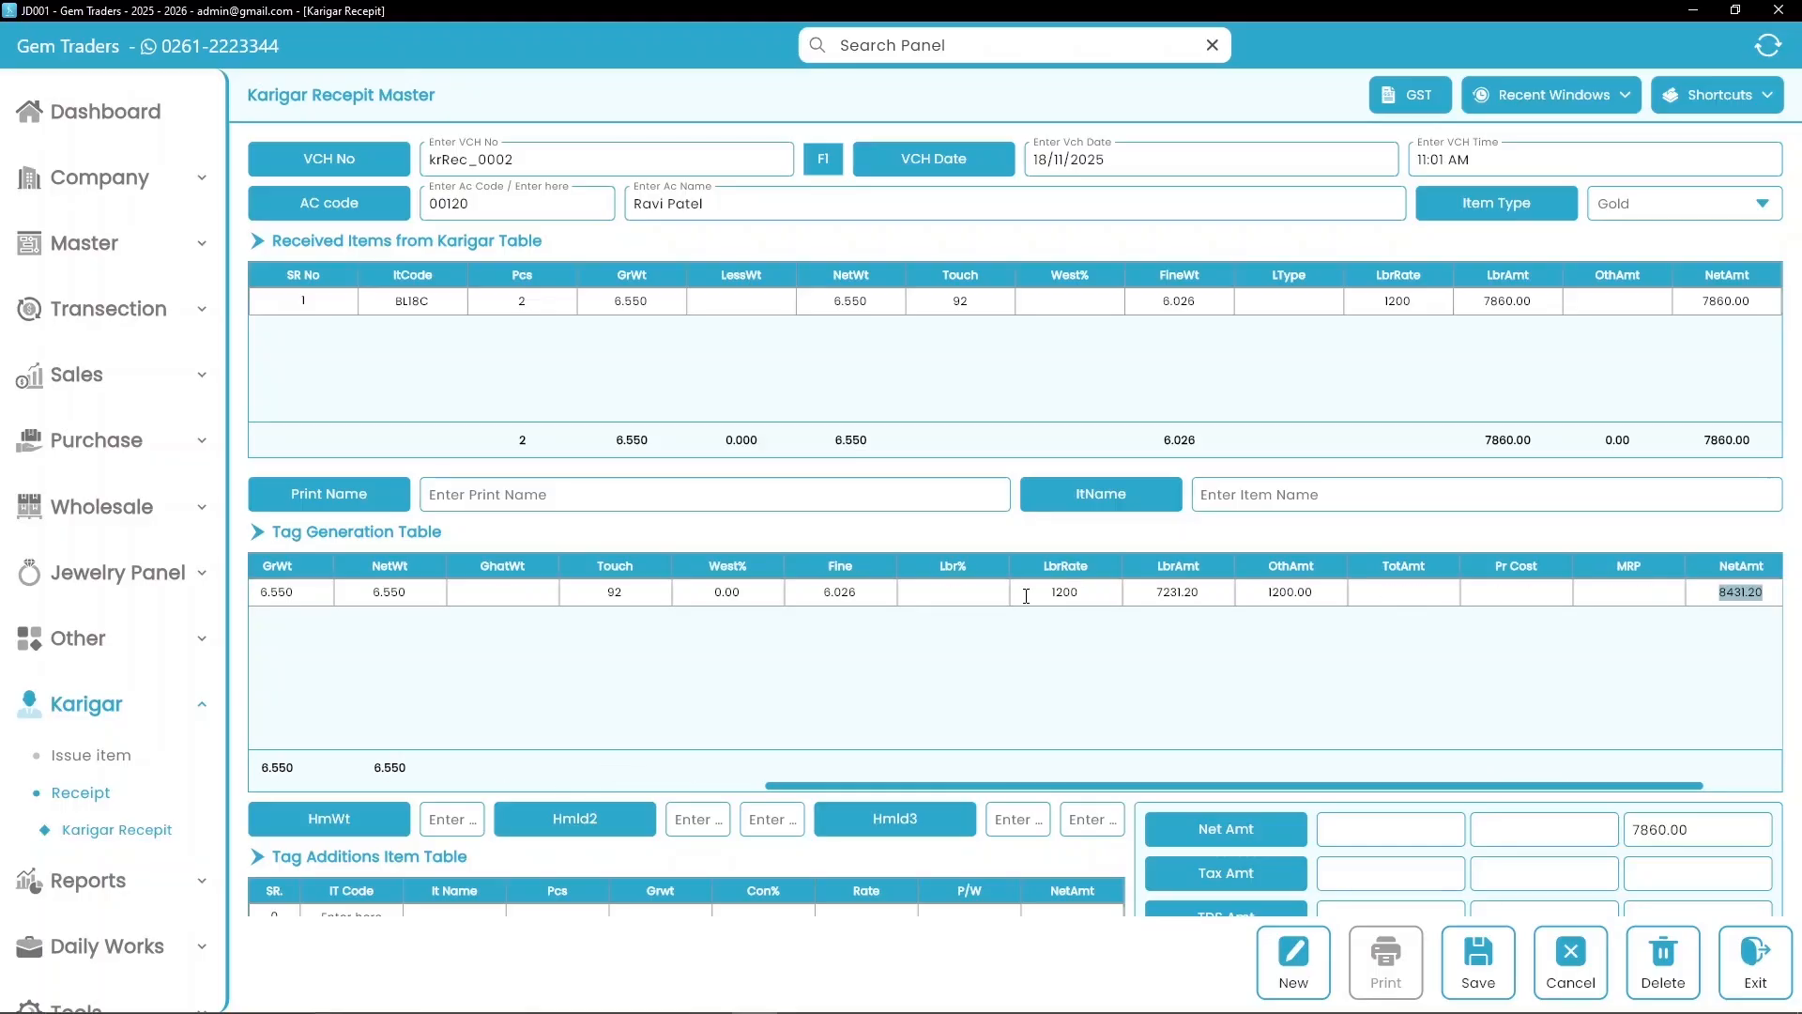
key(Tab)
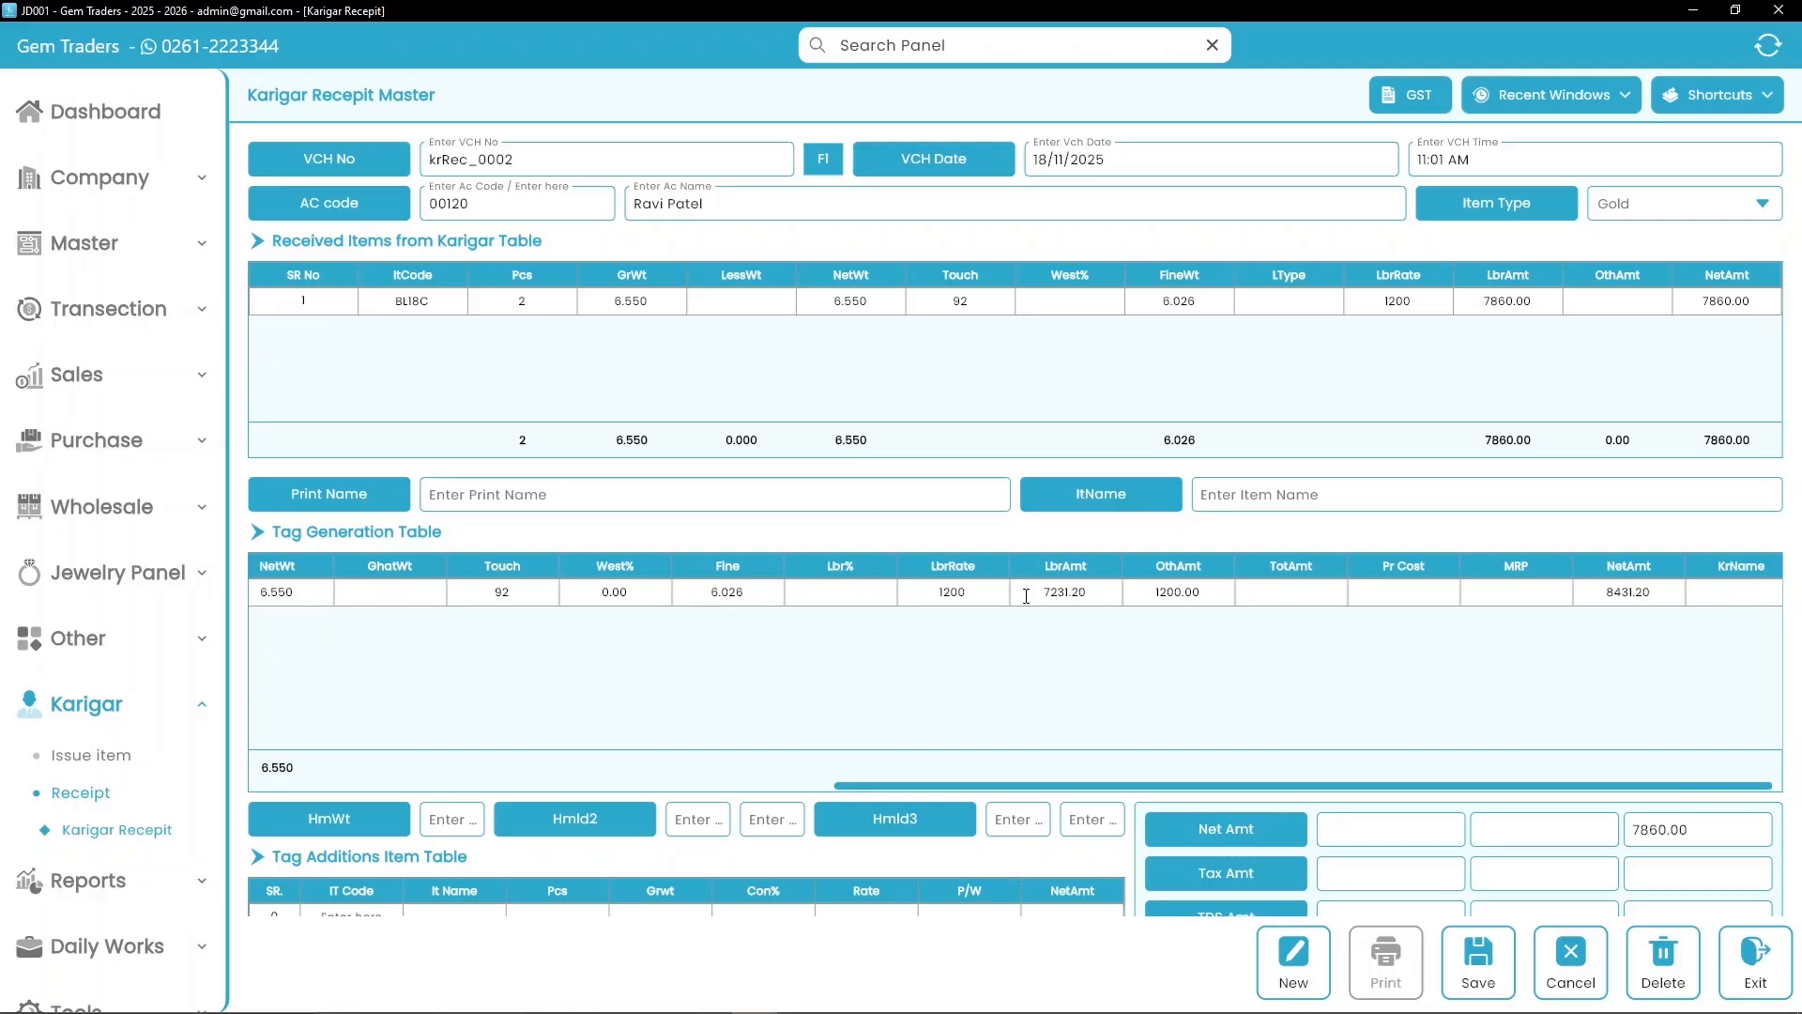
Step: Add DIAMOND as a tag addition item
scroll(569, 713, down, 3)
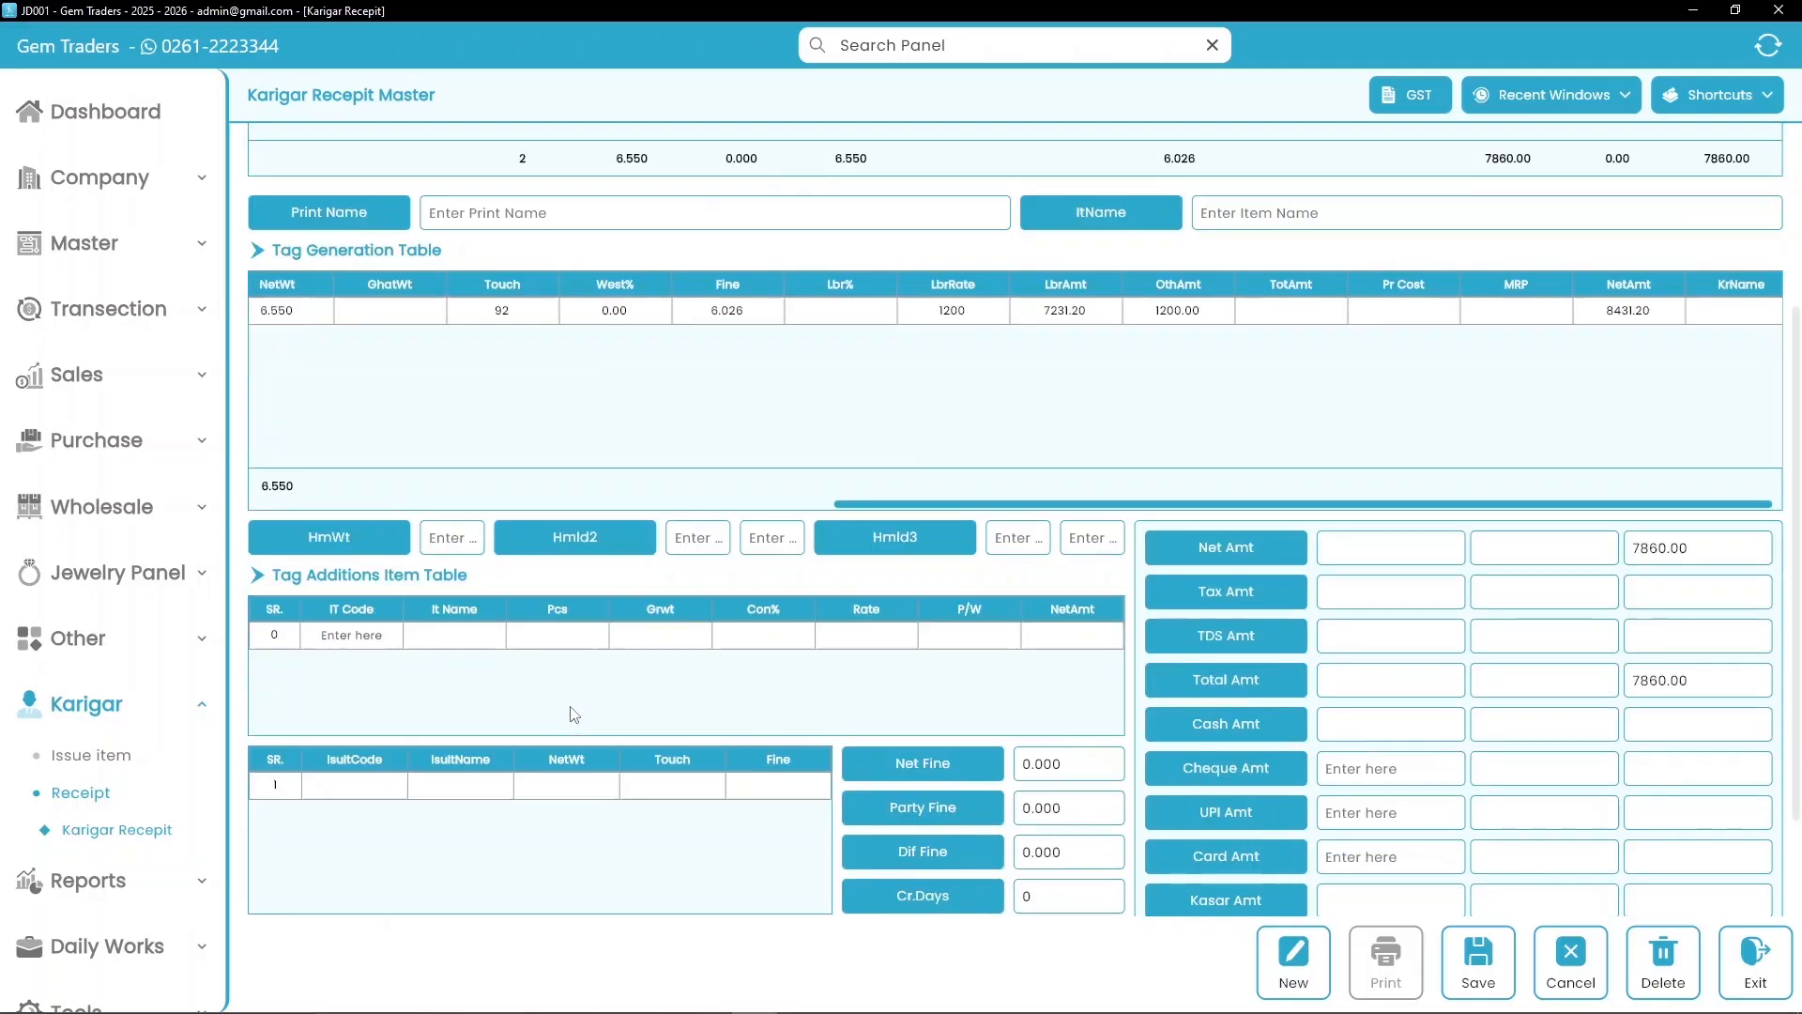
click(361, 635)
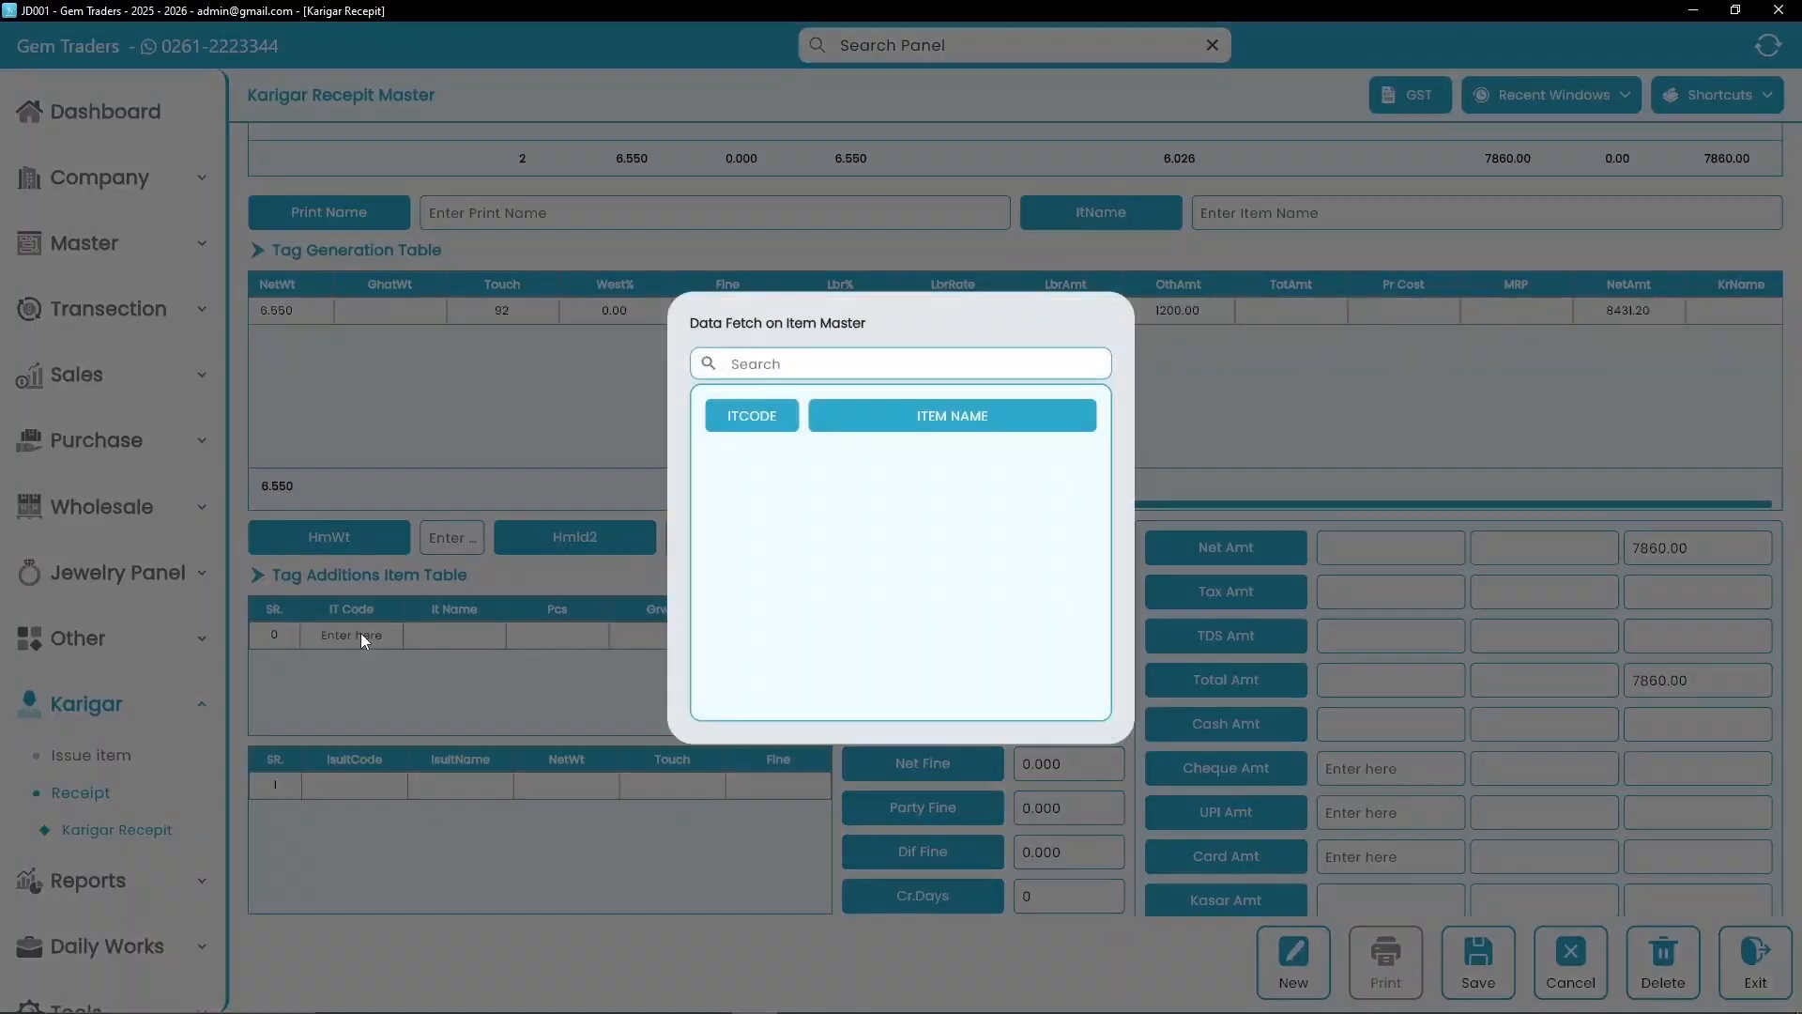
click(797, 366)
text(d)
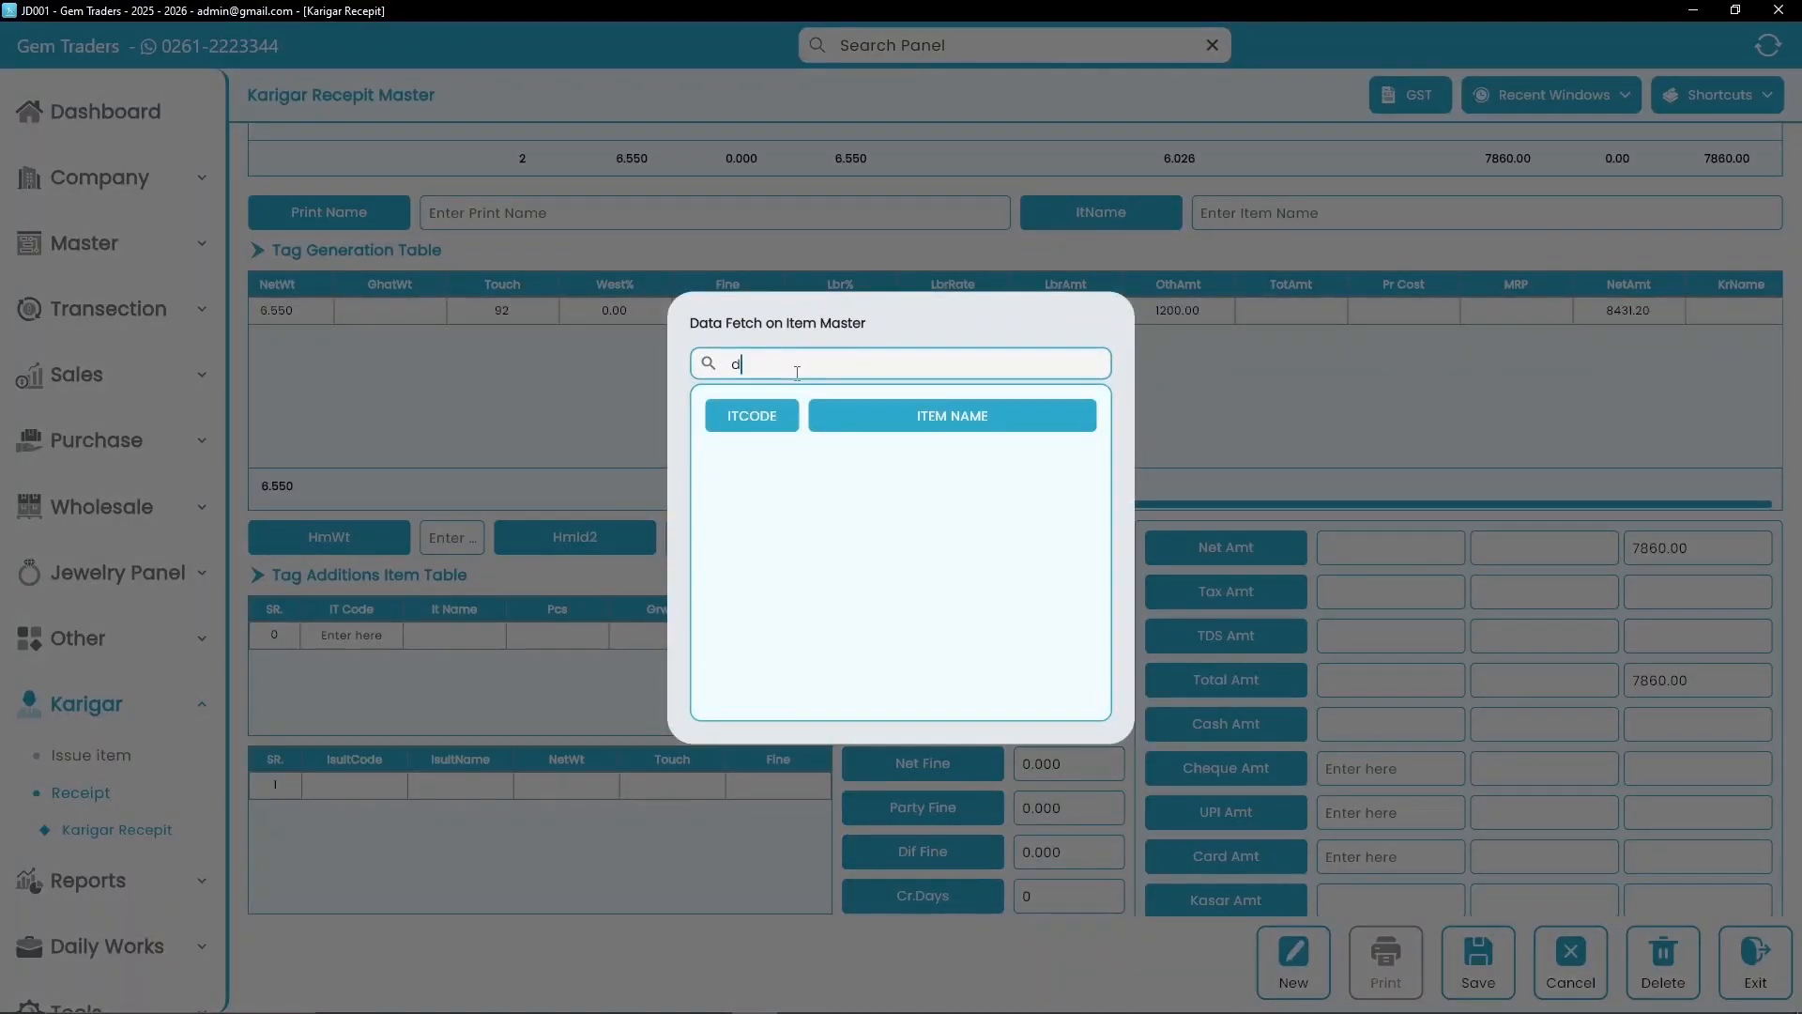
text(iamond)
click(758, 454)
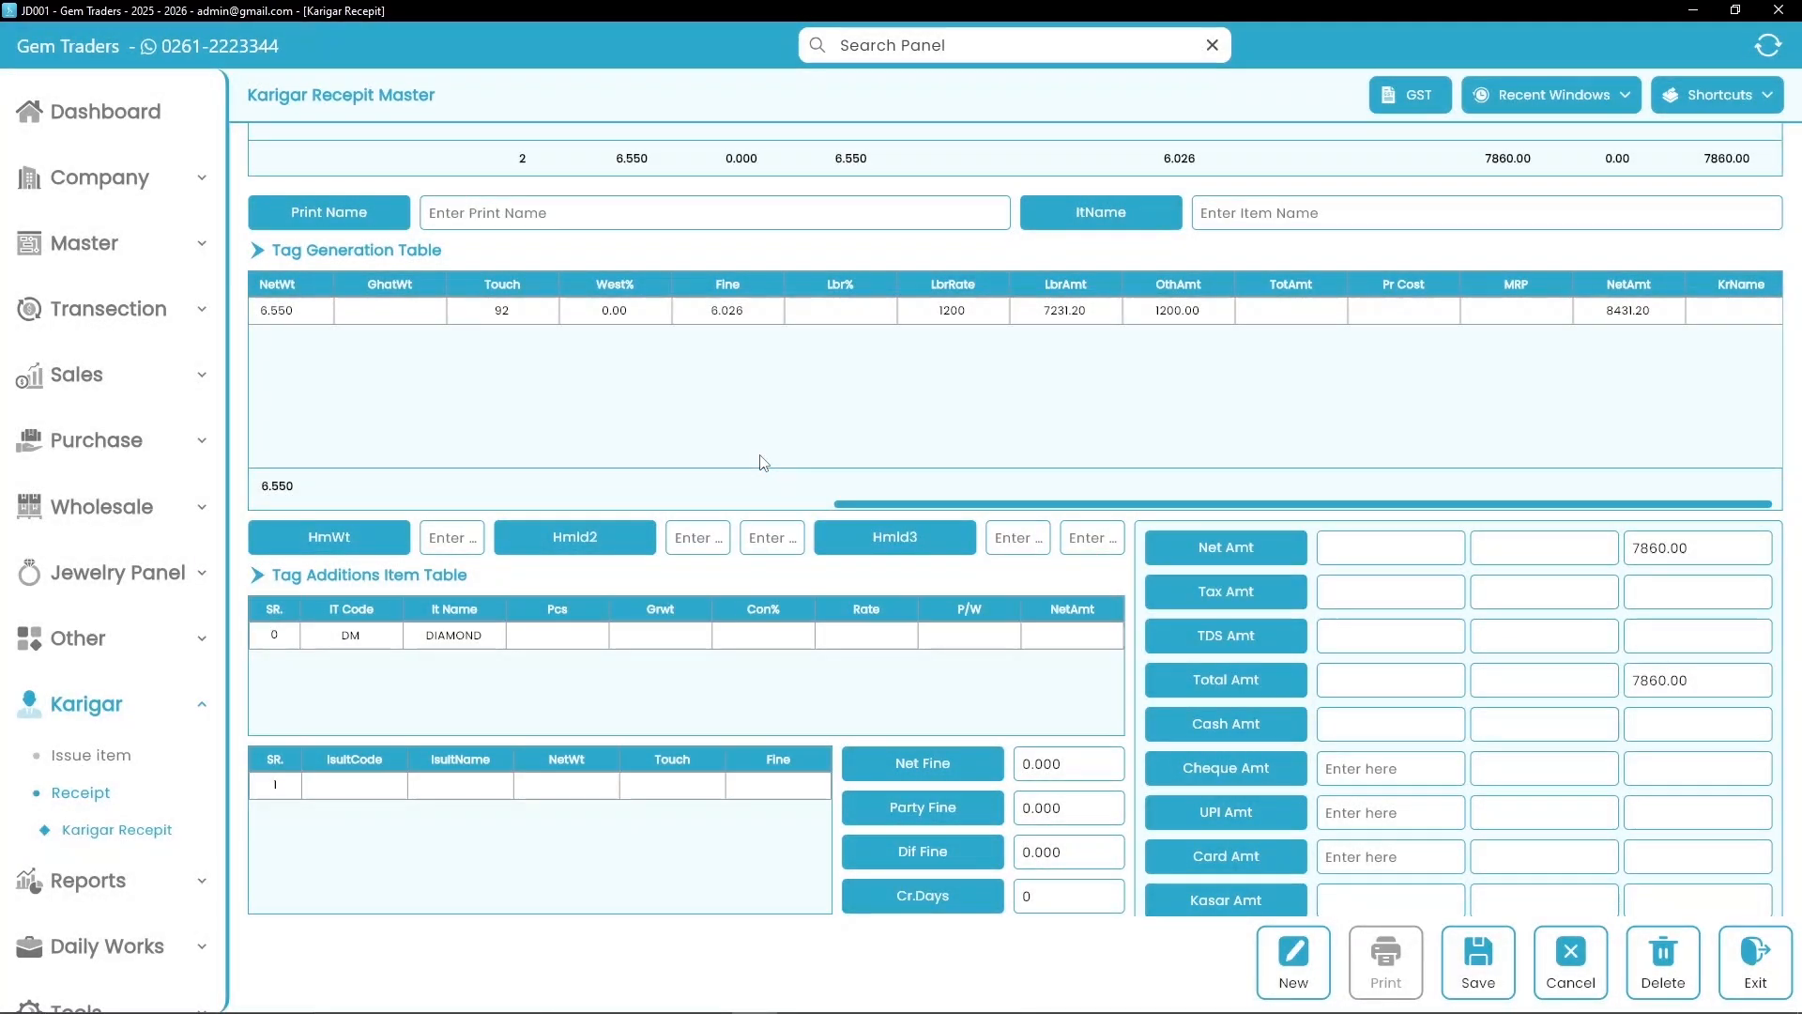
Step: Enter 2 diamond pieces, 0.220 weight, 0.20 Con% and rate 600 per piece
click(541, 639)
text(2)
key(Tab)
text(0.220)
key(Tab)
text(0.20)
key(Tab)
text(600)
key(Tab)
text(P)
Step: Fill in employee code 001 and employee name 'Self' on the receipt
scroll(546, 640, down, 3)
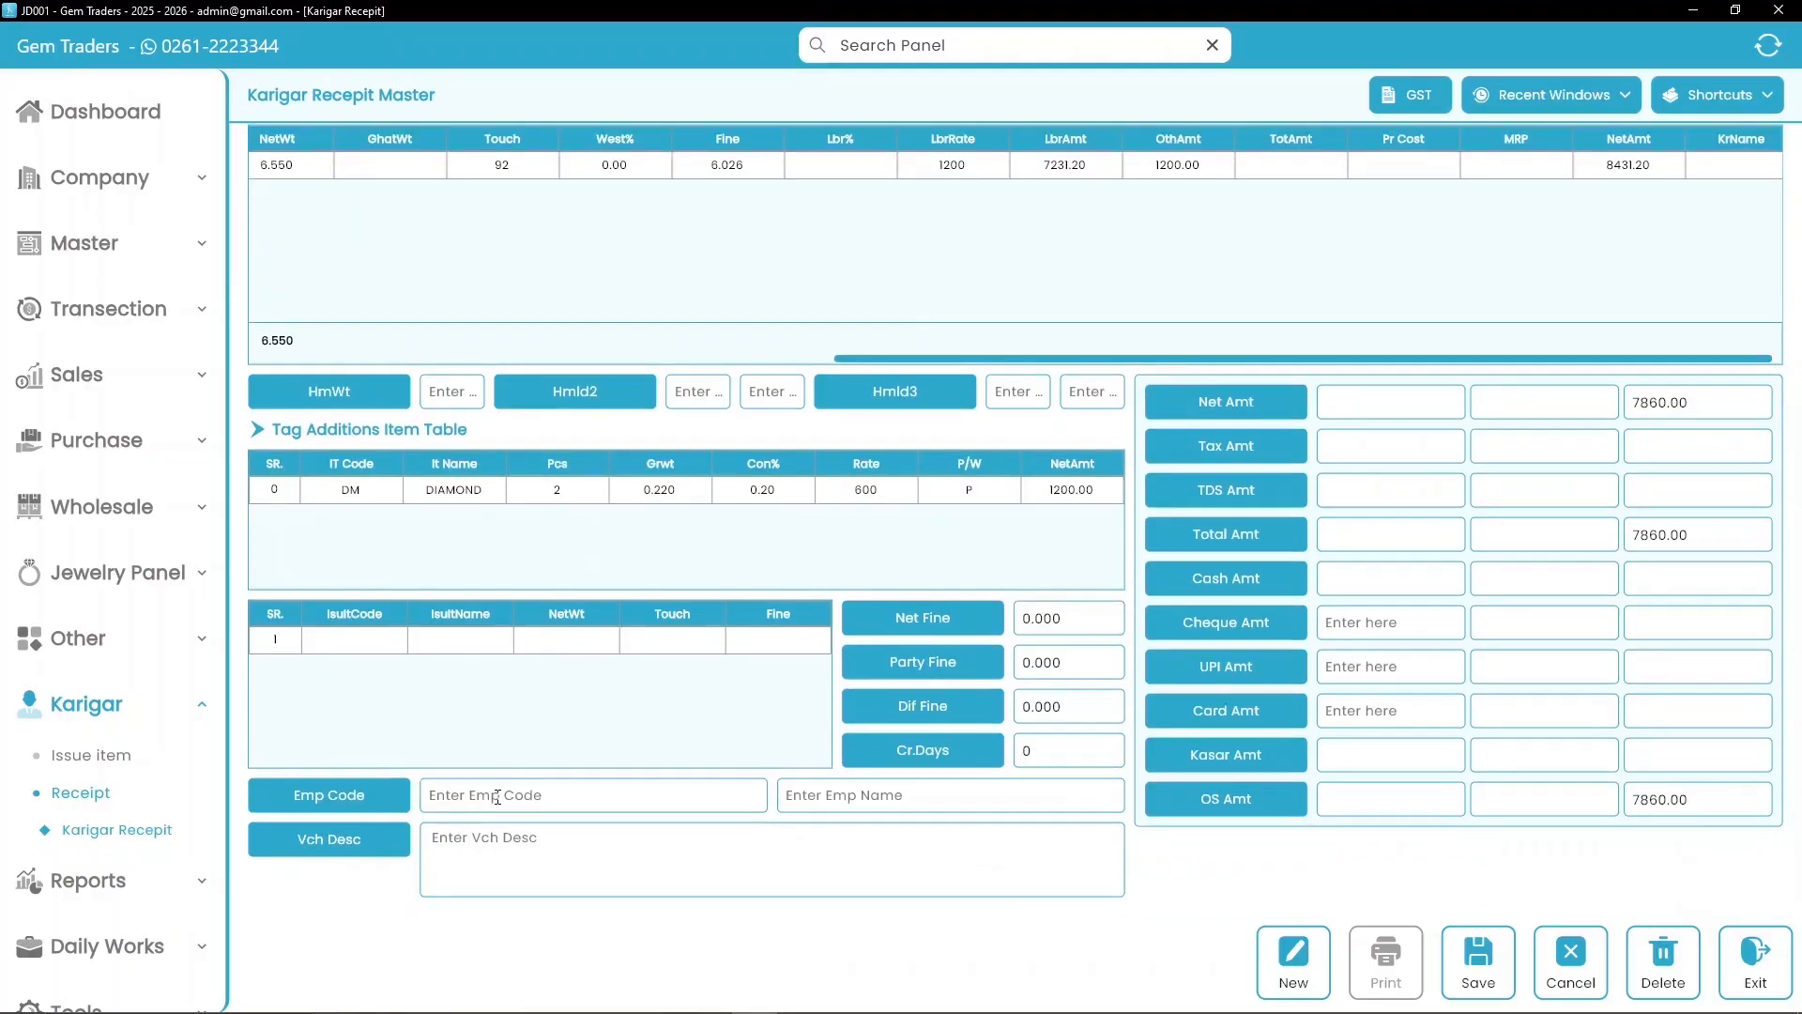
click(498, 797)
text(001)
key(Return)
text(Self)
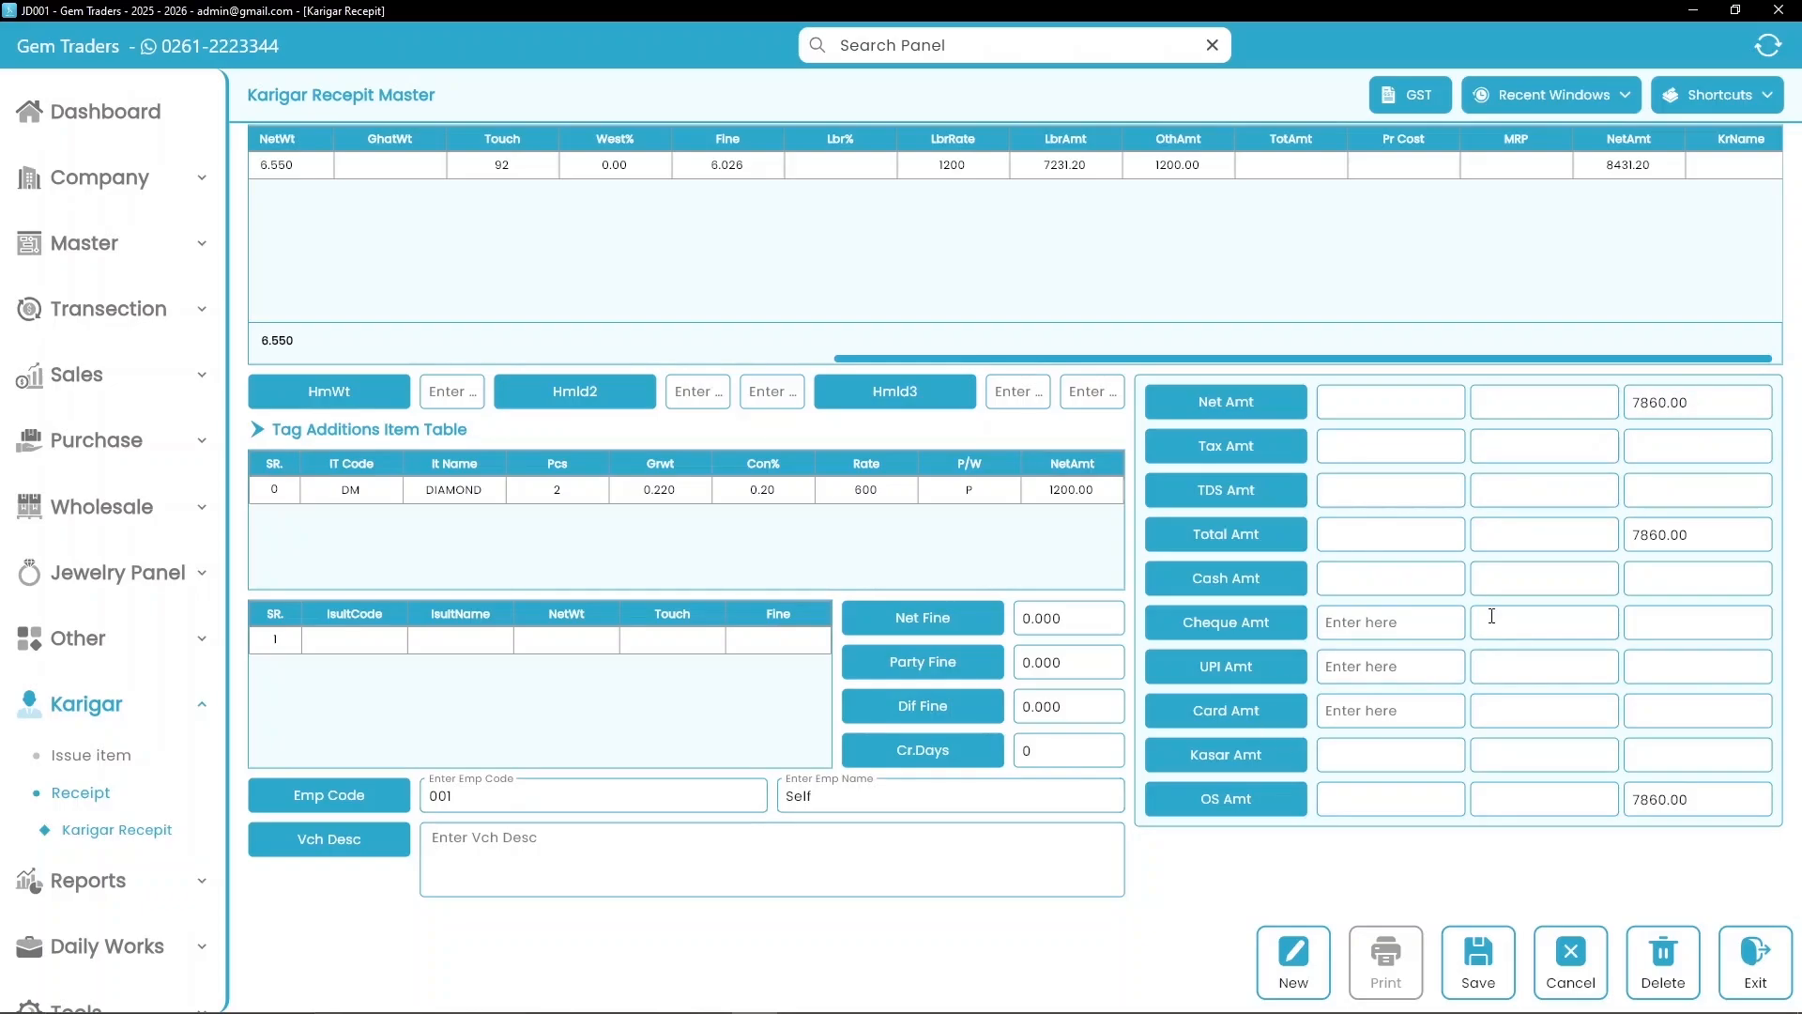
Step: Record 680.00 cash and a 7160.00 cheque from BANK A/C, then save the receipt
text(680.0)
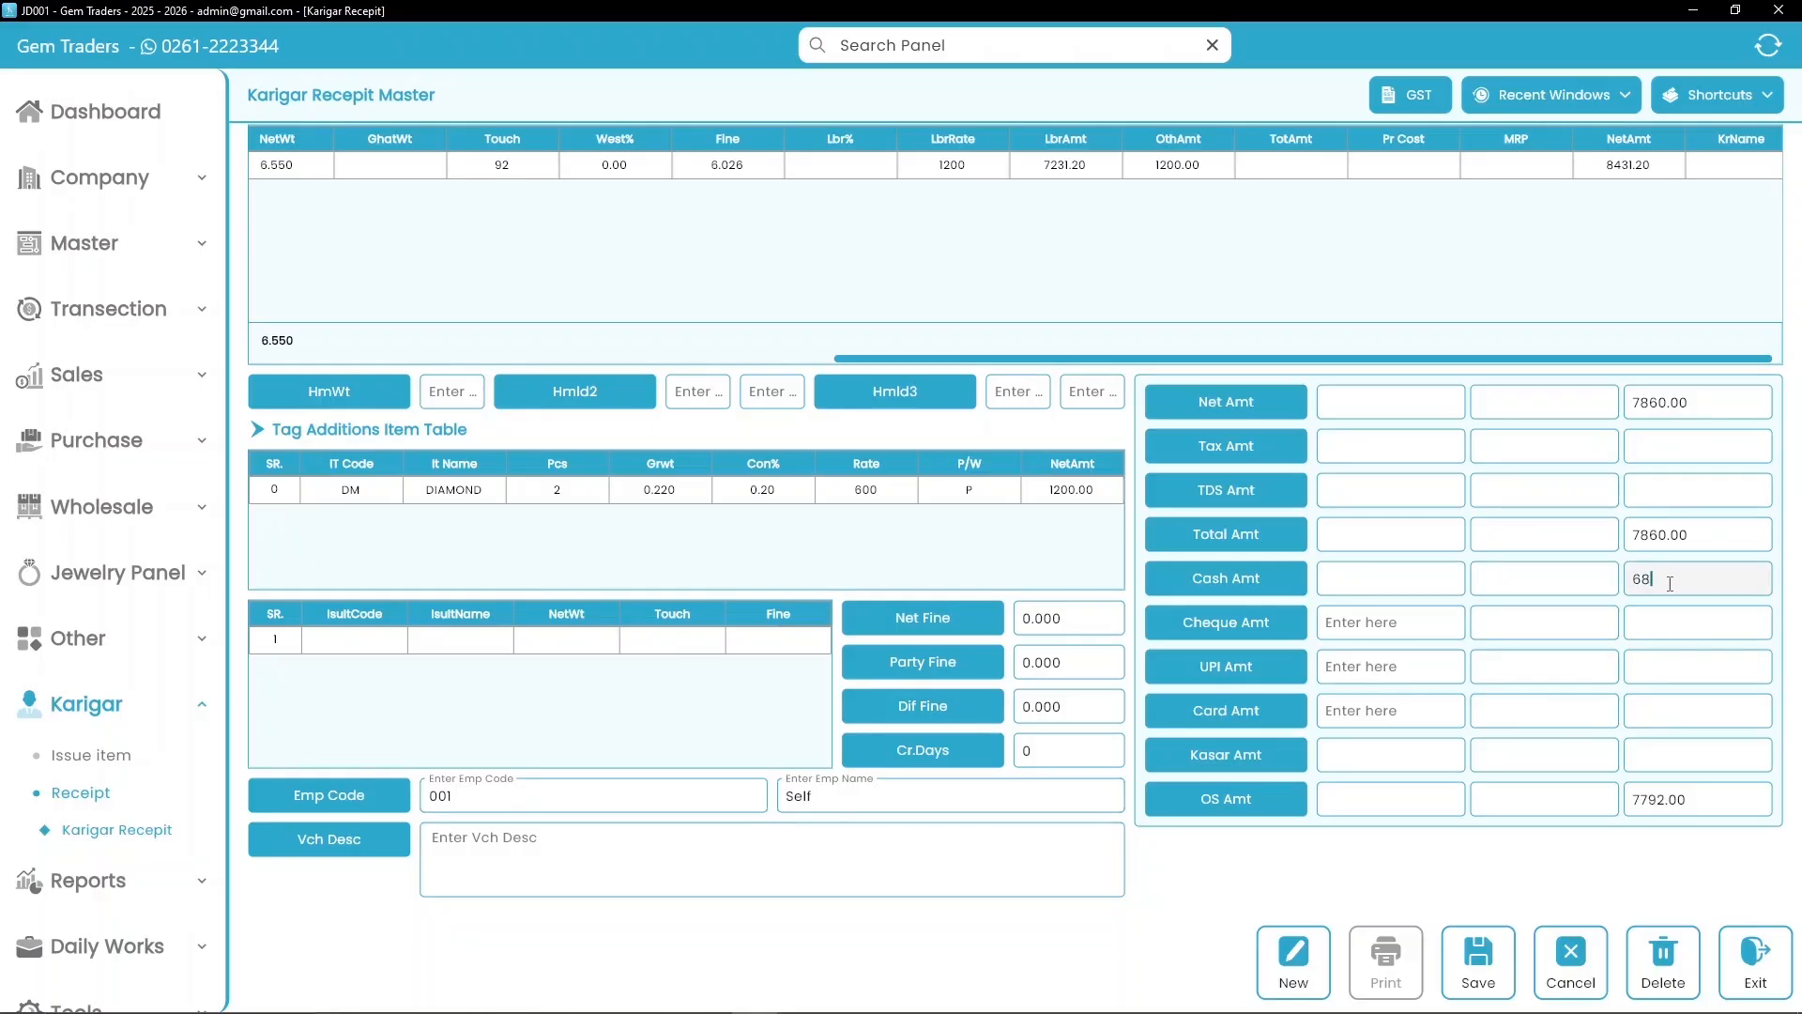
text(0)
click(1380, 629)
text(\)
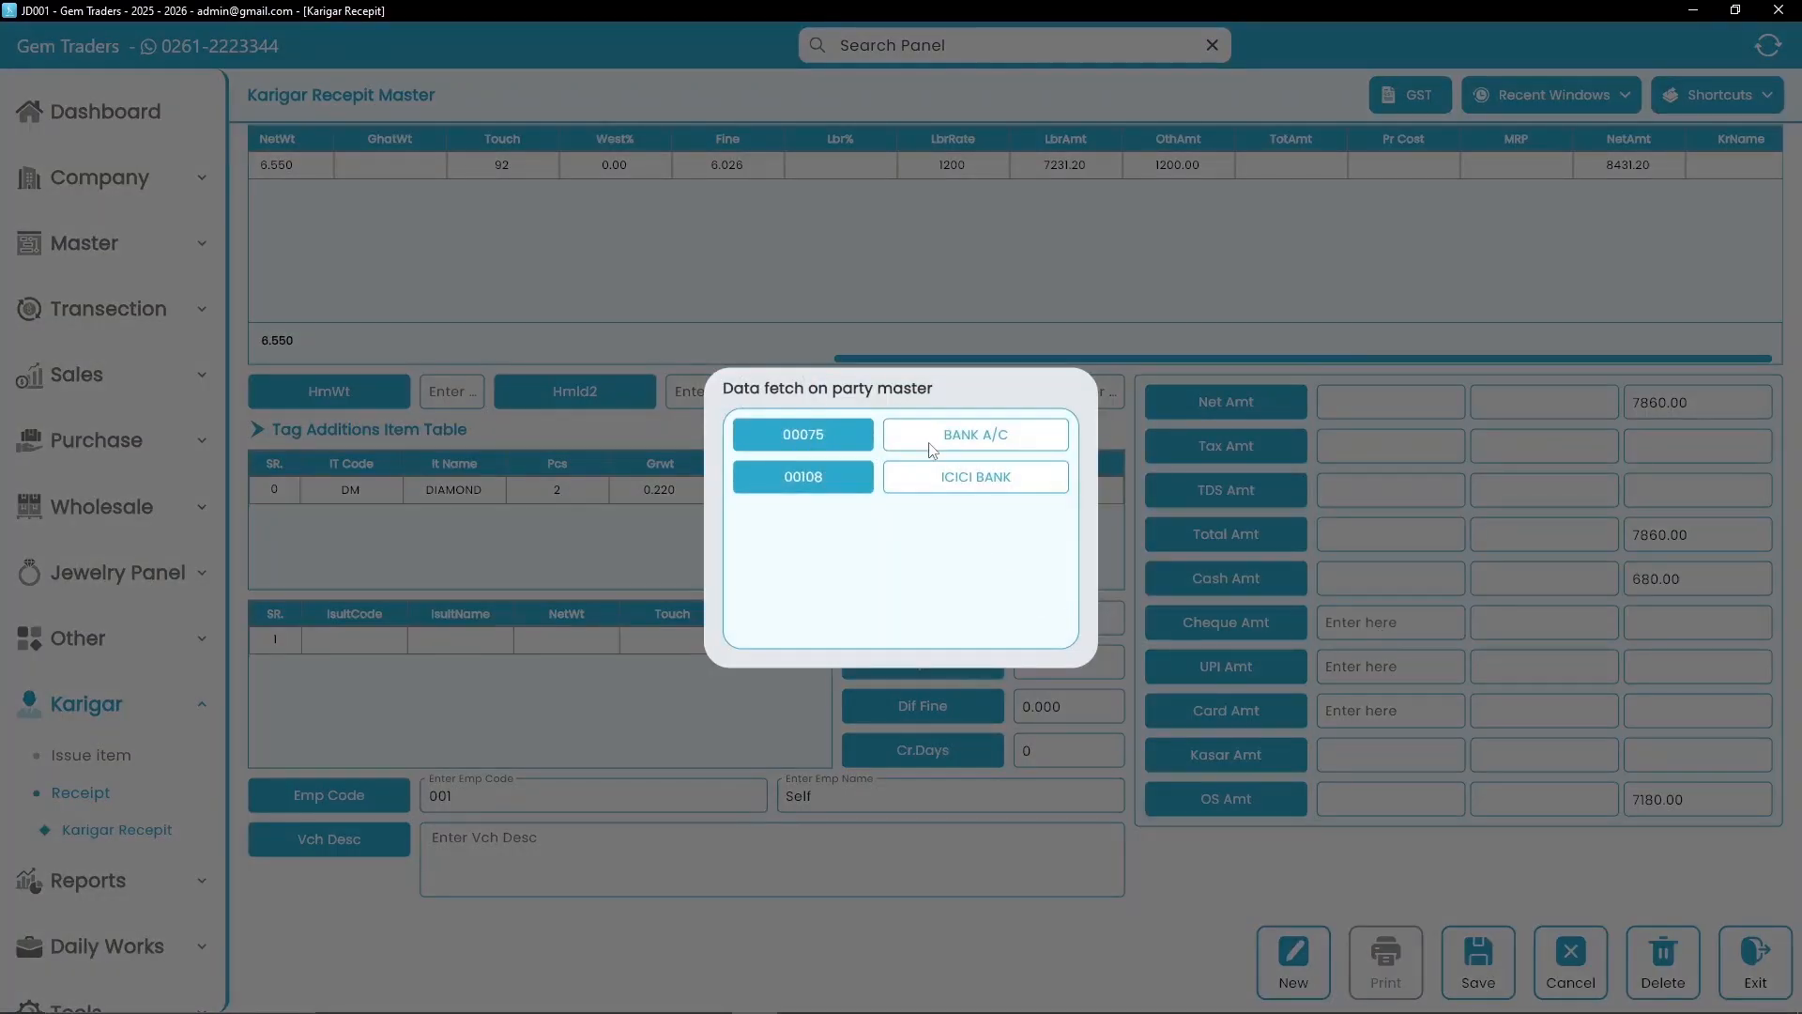
click(926, 442)
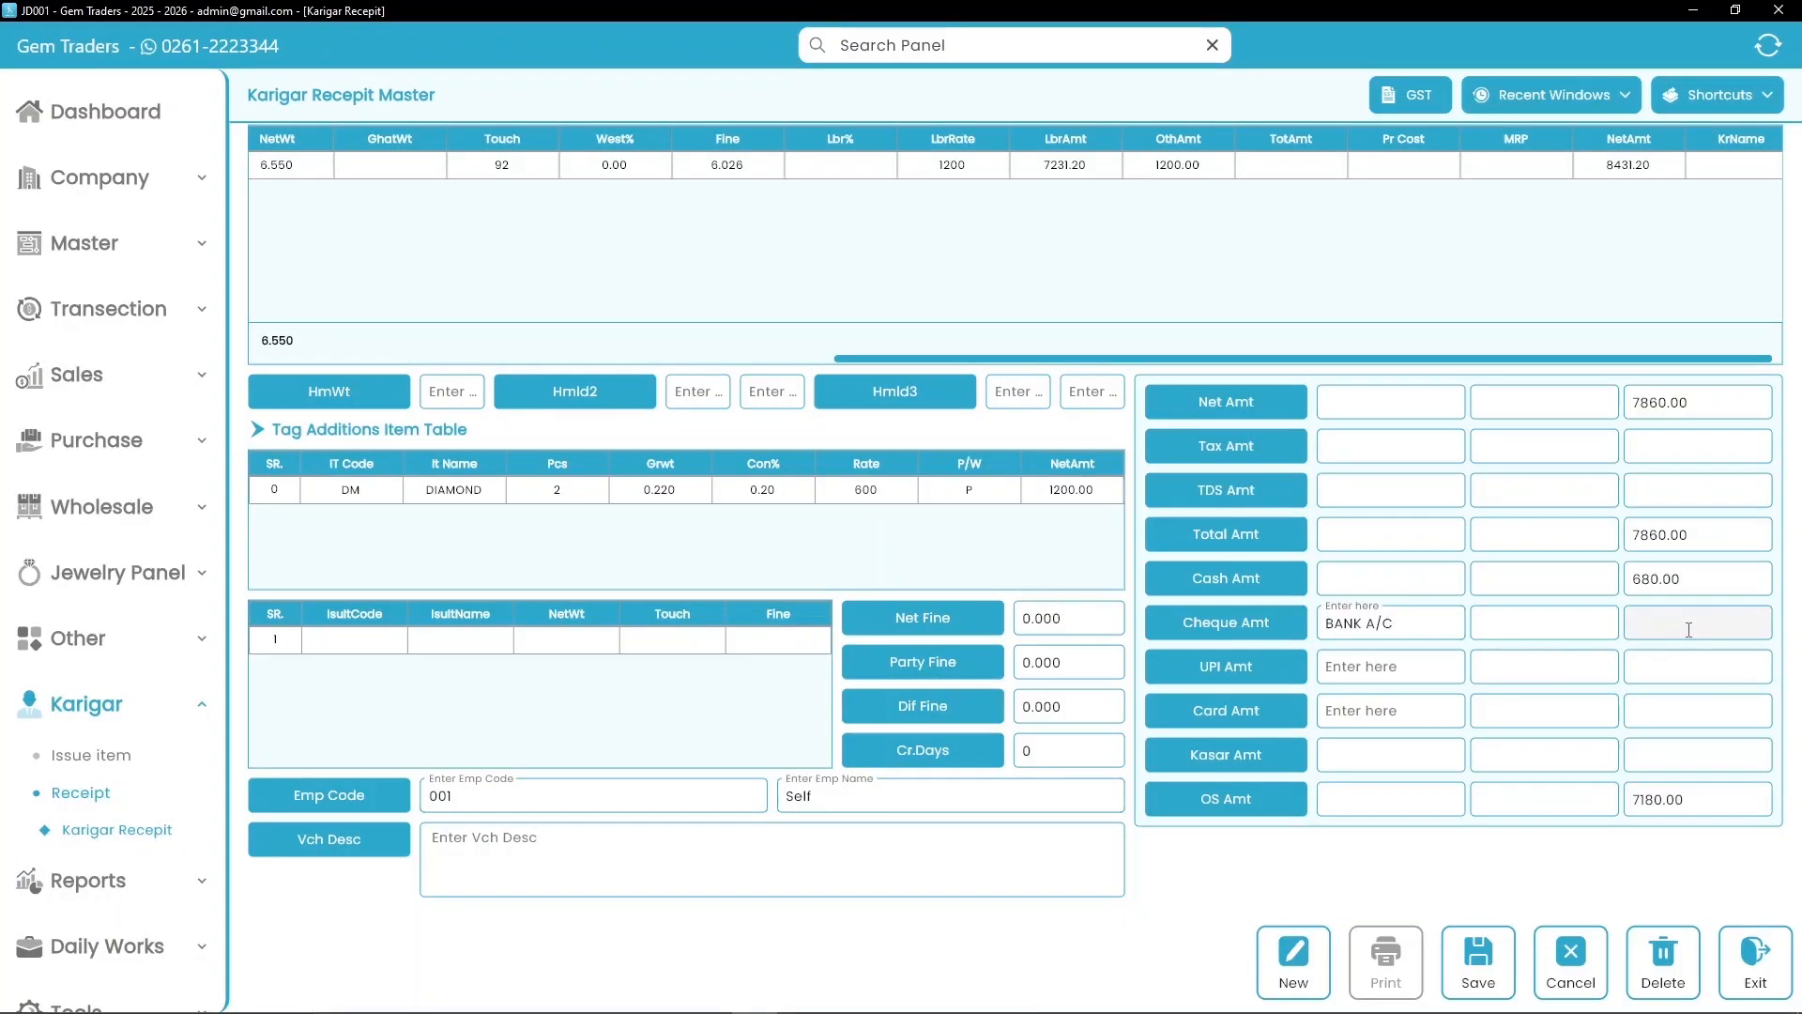
text(7160.00)
key(Return)
click(1700, 753)
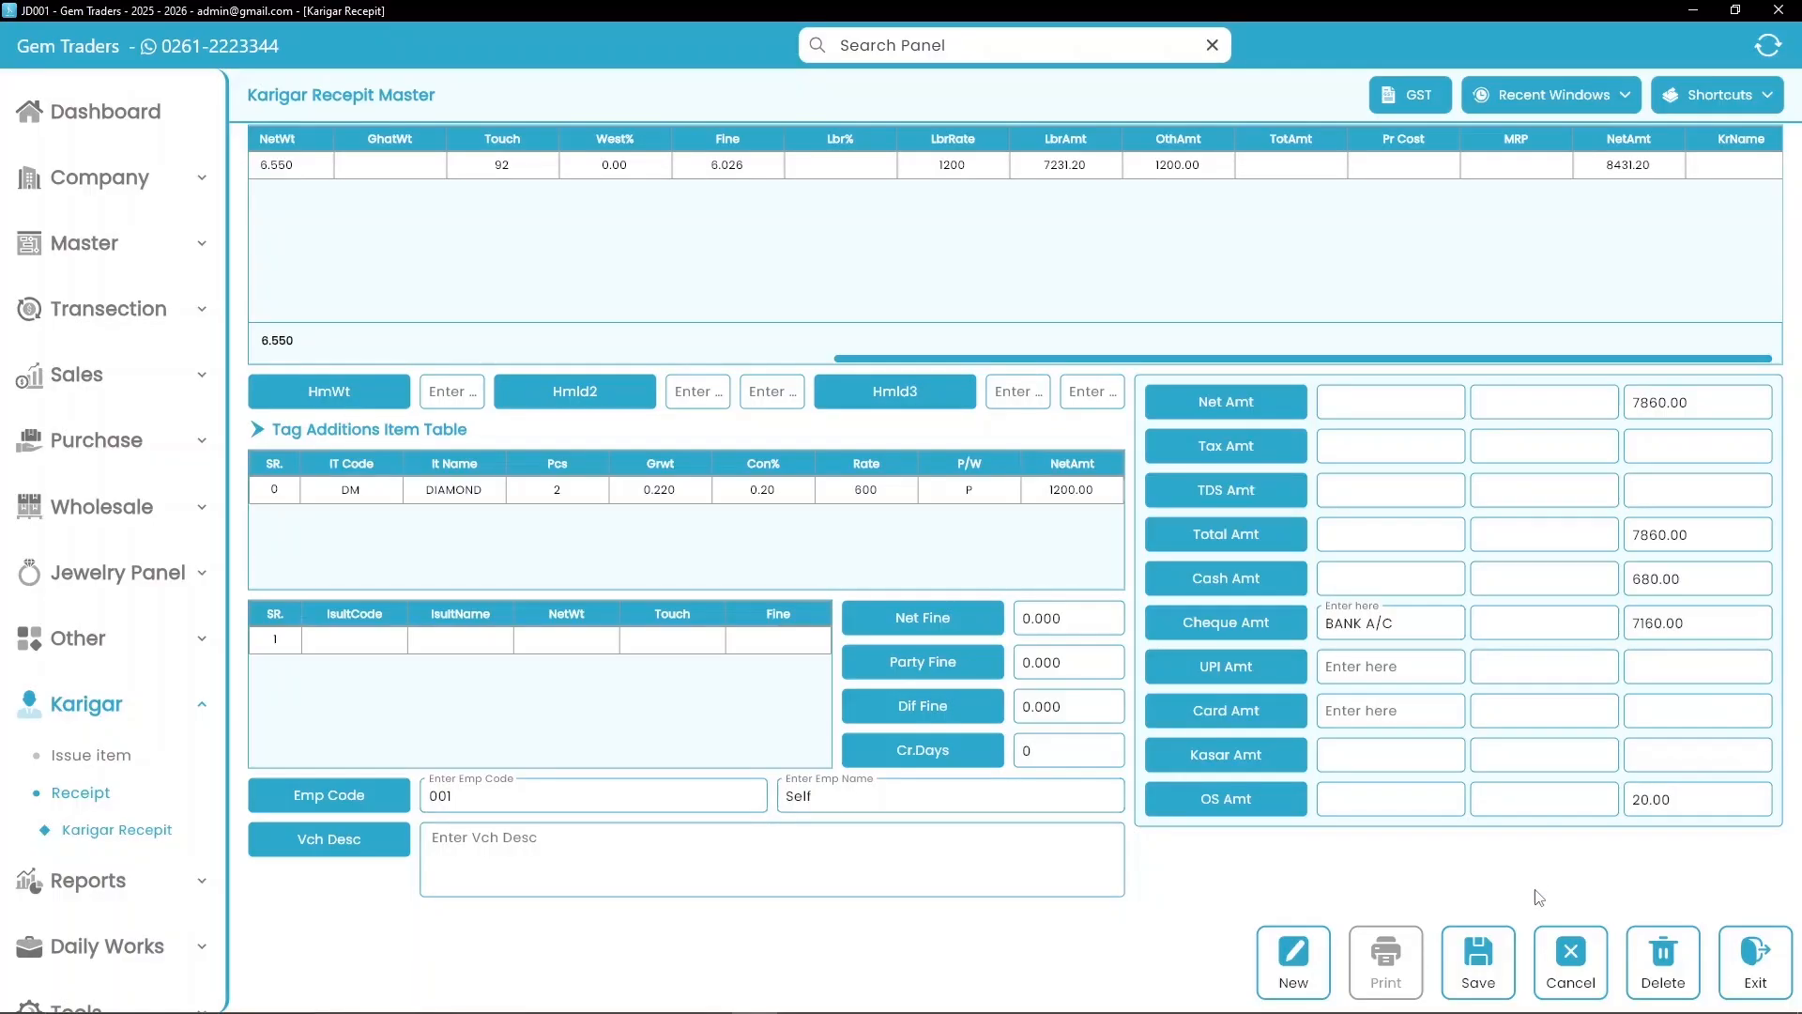
click(1478, 989)
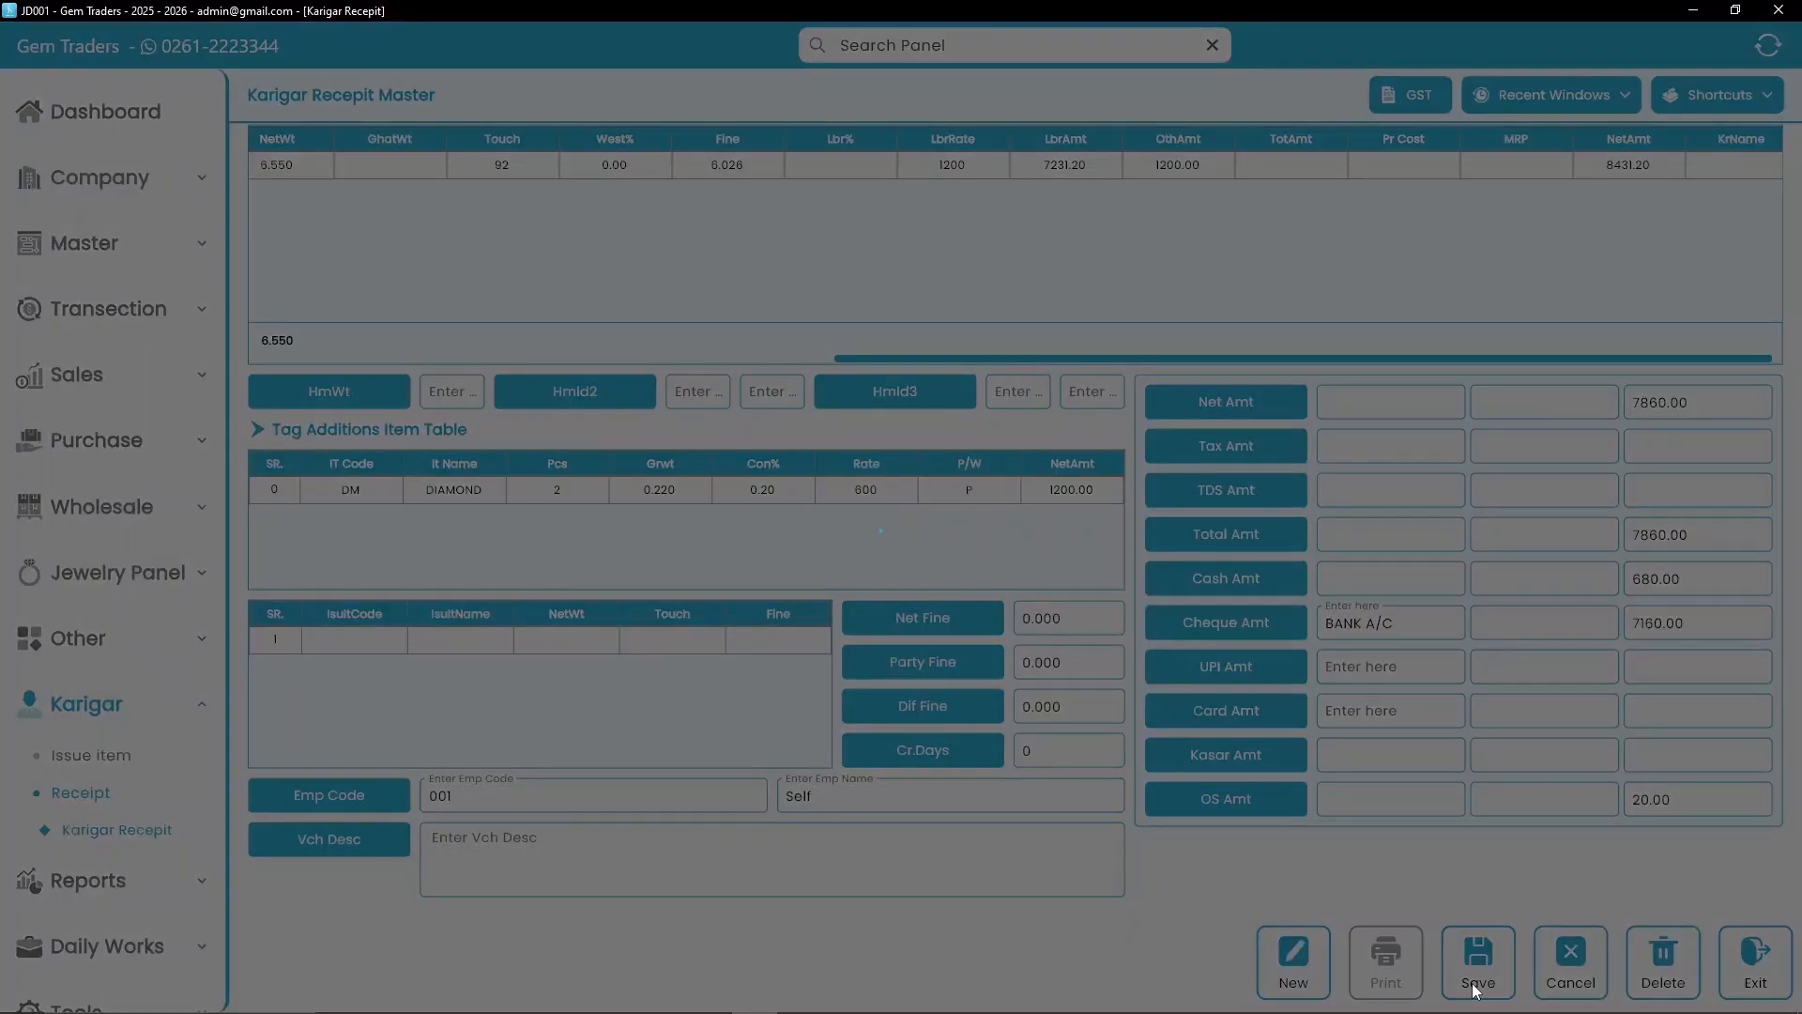